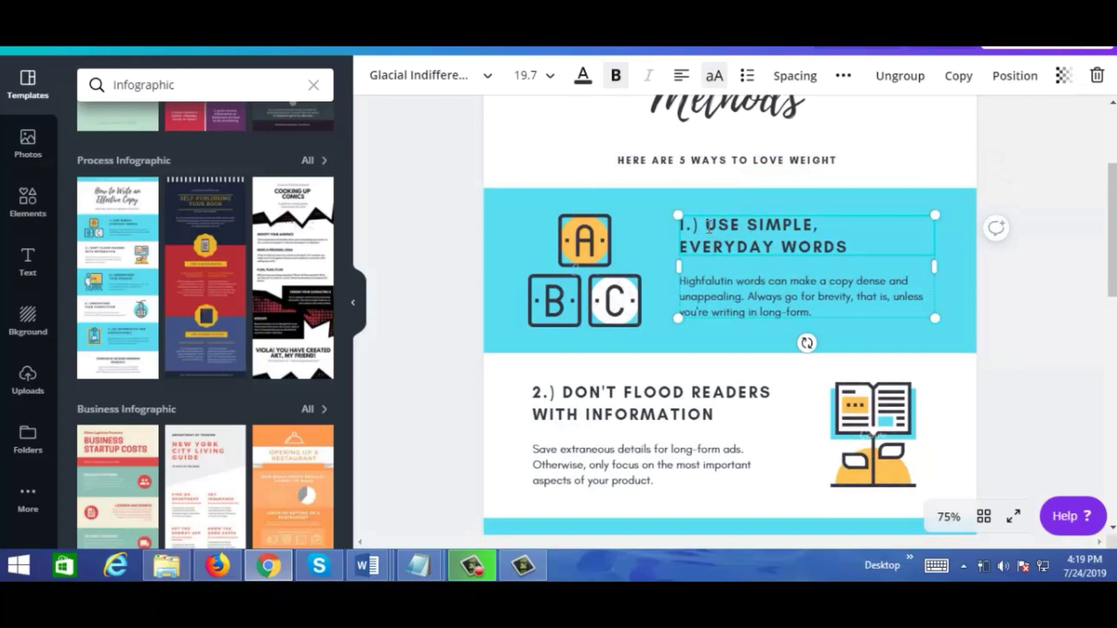
# Step: Change the first section's heading to "EXERCISE" and its description to "Exercise by walking for 15 minutes a day."
pyautogui.moveTo(707, 227); pyautogui.dragTo(855, 240)
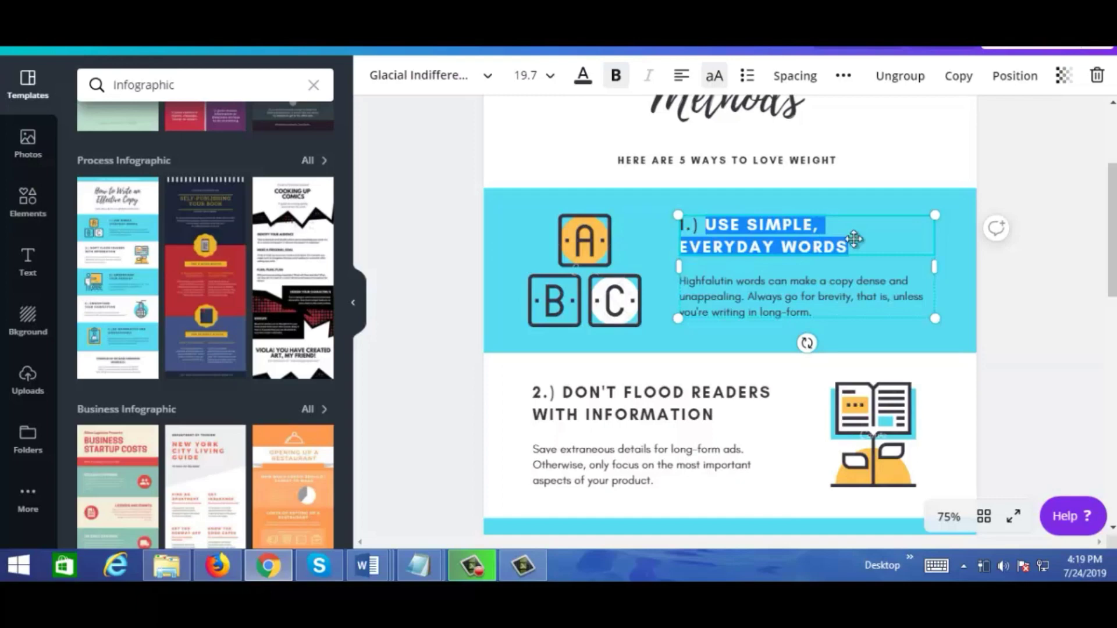
pyautogui.write('EXERCISE')
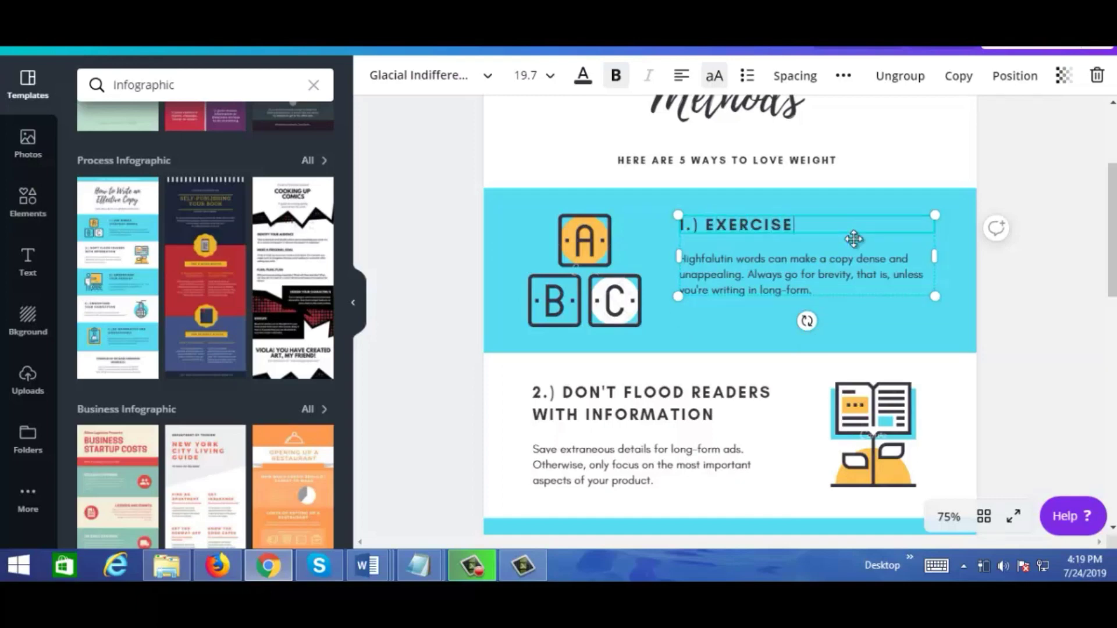
pyautogui.click(745, 259)
pyautogui.click(721, 266)
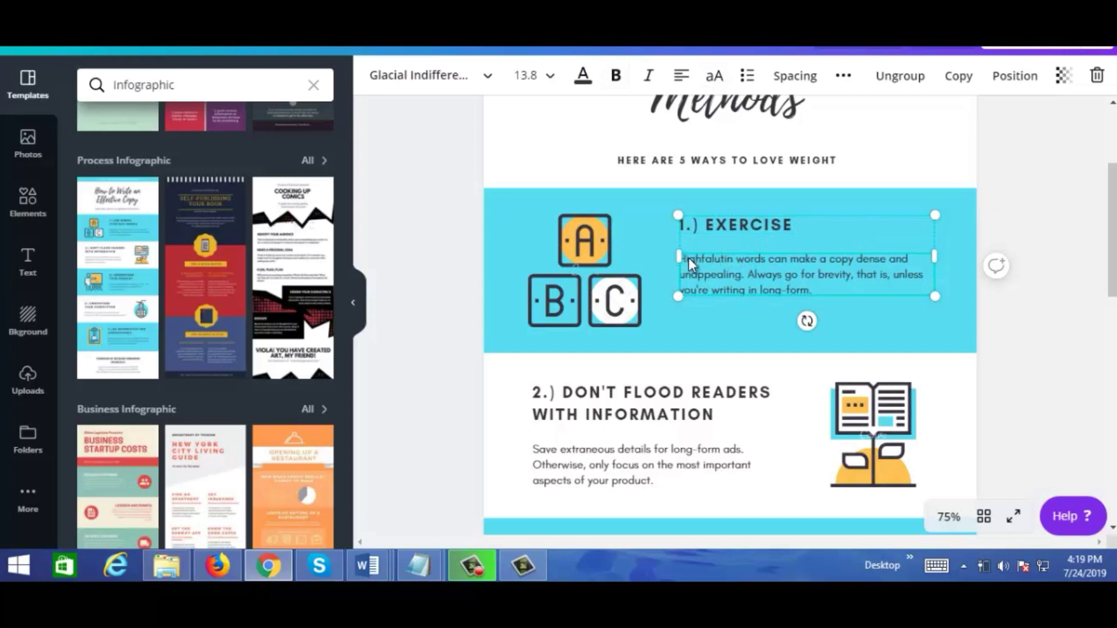
pyautogui.tripleClick(723, 269)
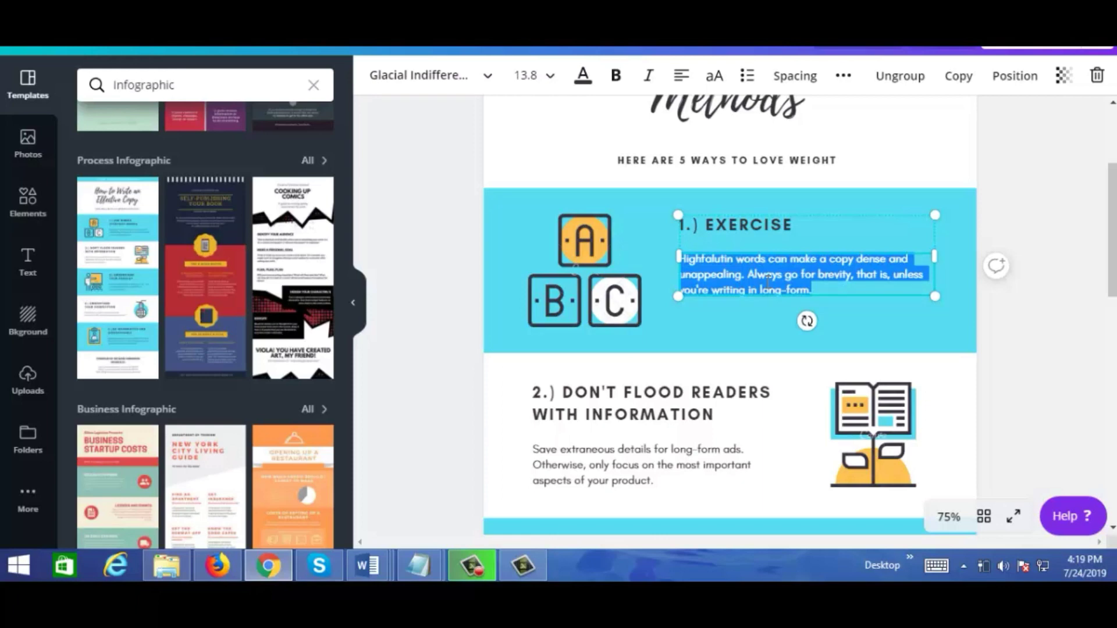
pyautogui.press('BackSpace')
pyautogui.write('Exerc')
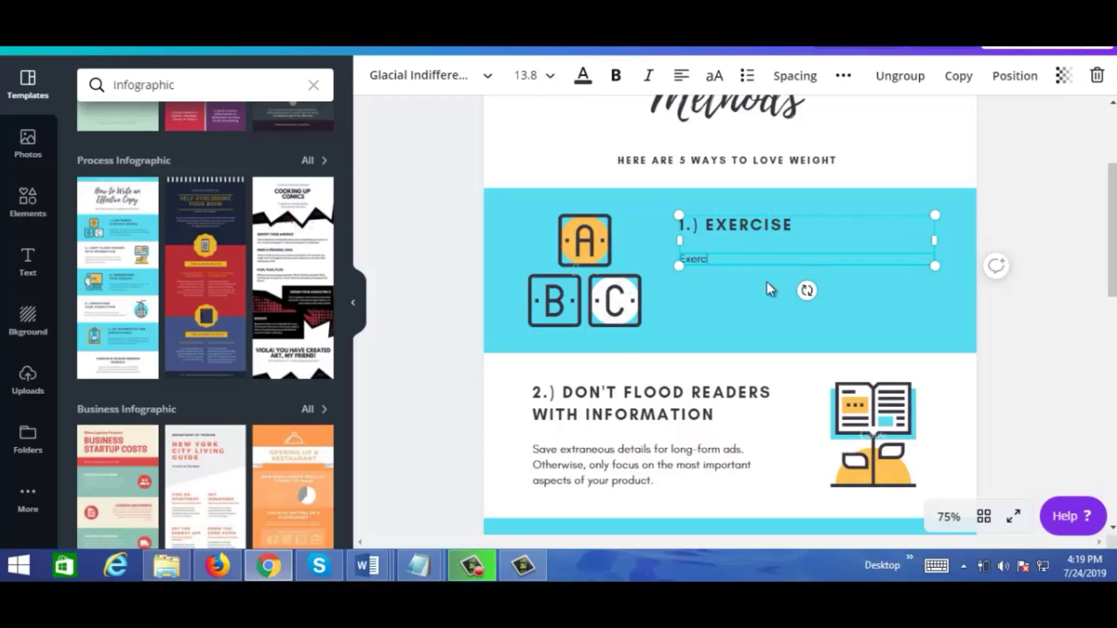
pyautogui.write('ise by')
pyautogui.write('walking for 15 minutes')
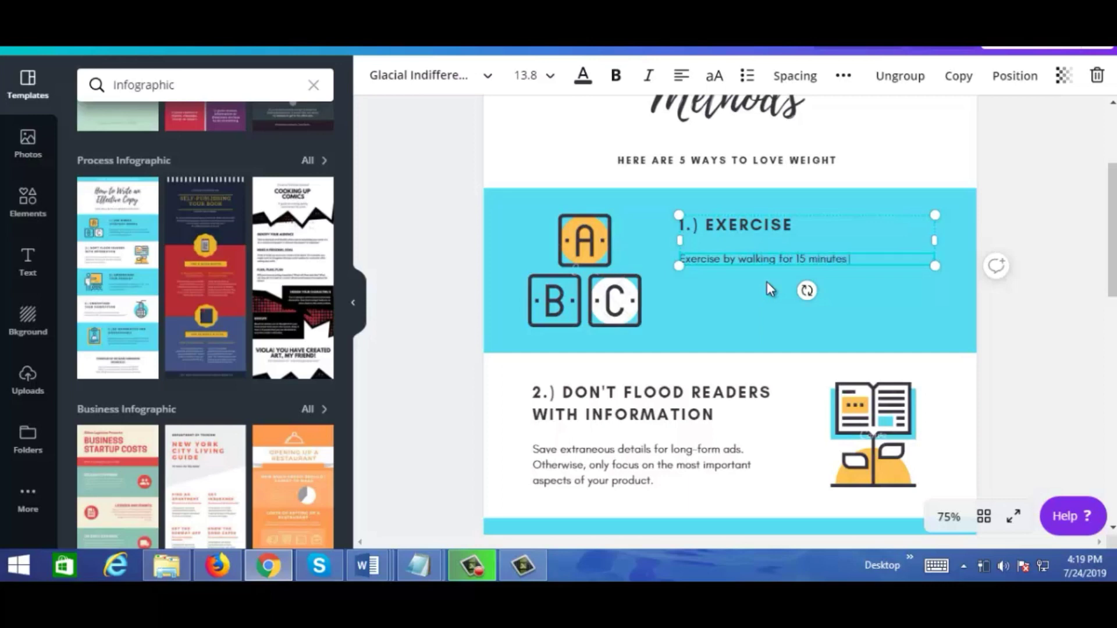
pyautogui.write(' a day.')
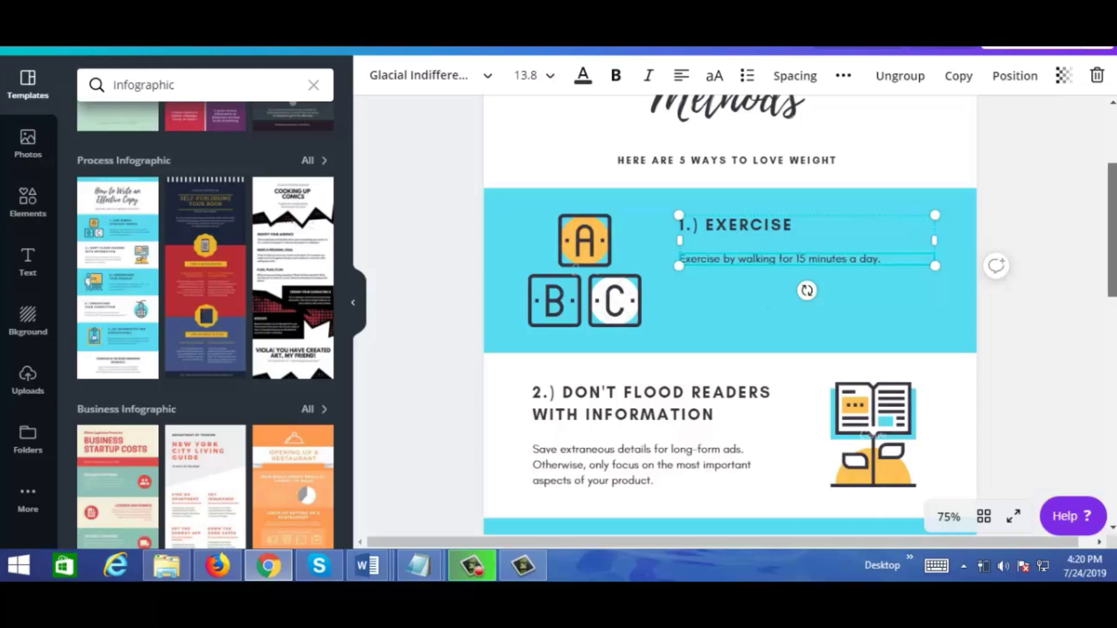
# Step: Replace the second section's heading text after the number with "REDUCE CALORIES"
pyautogui.scroll(-2, 730, 314)
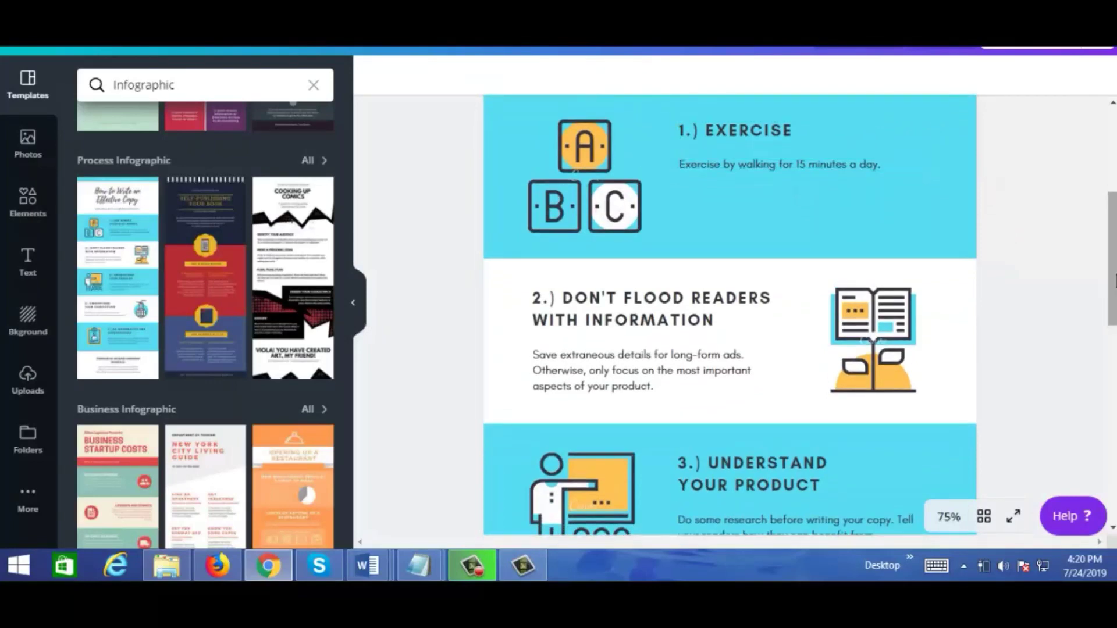
pyautogui.click(629, 321)
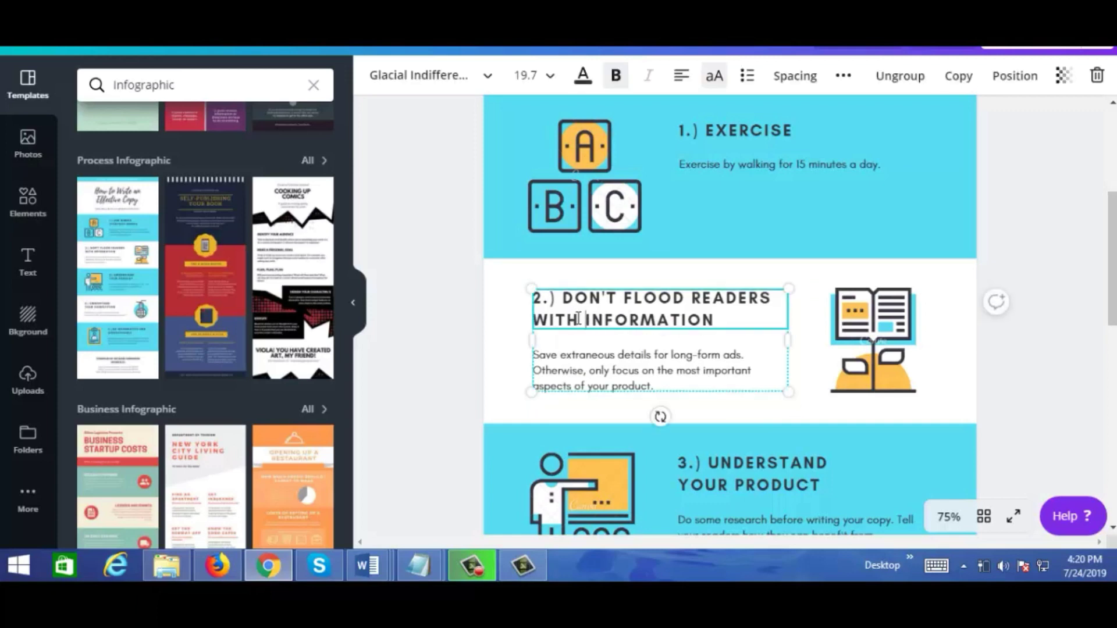
pyautogui.moveTo(566, 301); pyautogui.dragTo(715, 315)
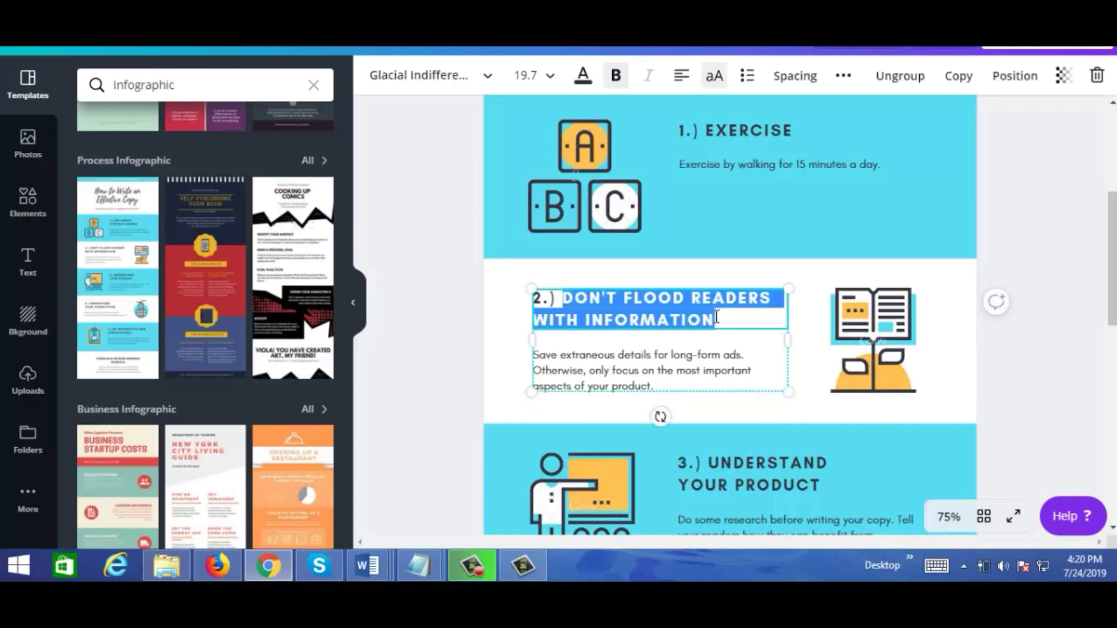
pyautogui.write('REDUCE')
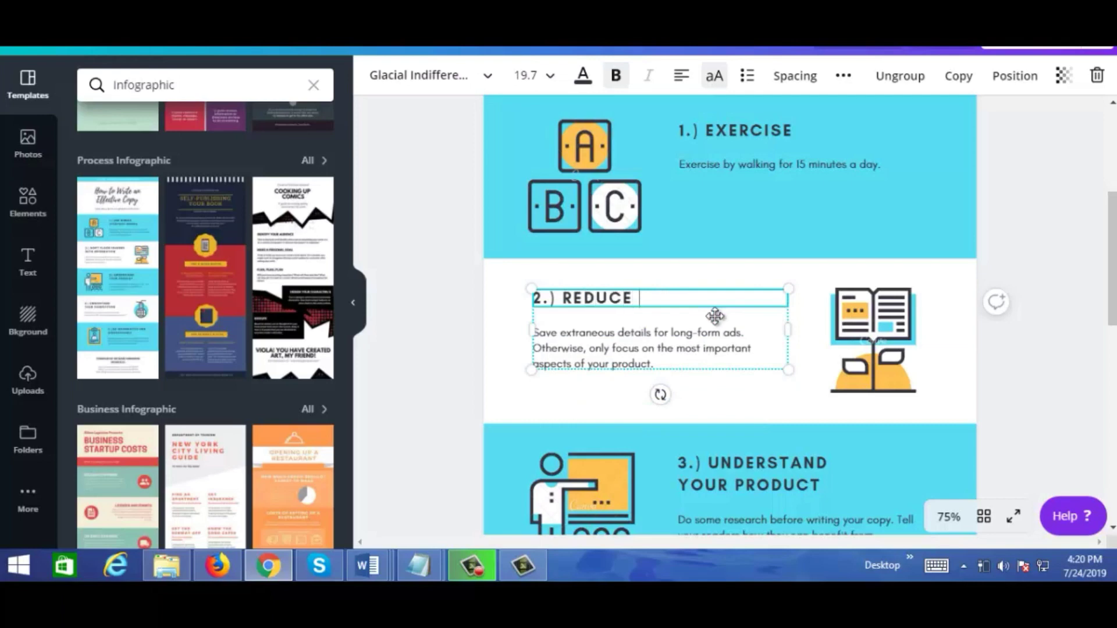
pyautogui.write(' CALORIES')
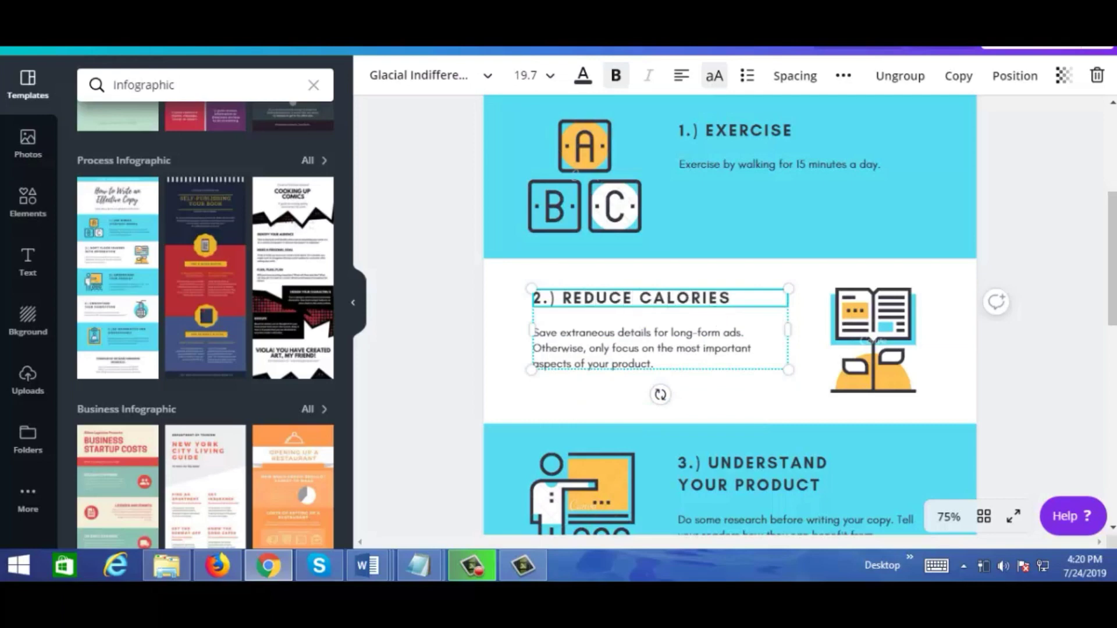
pyautogui.click(588, 340)
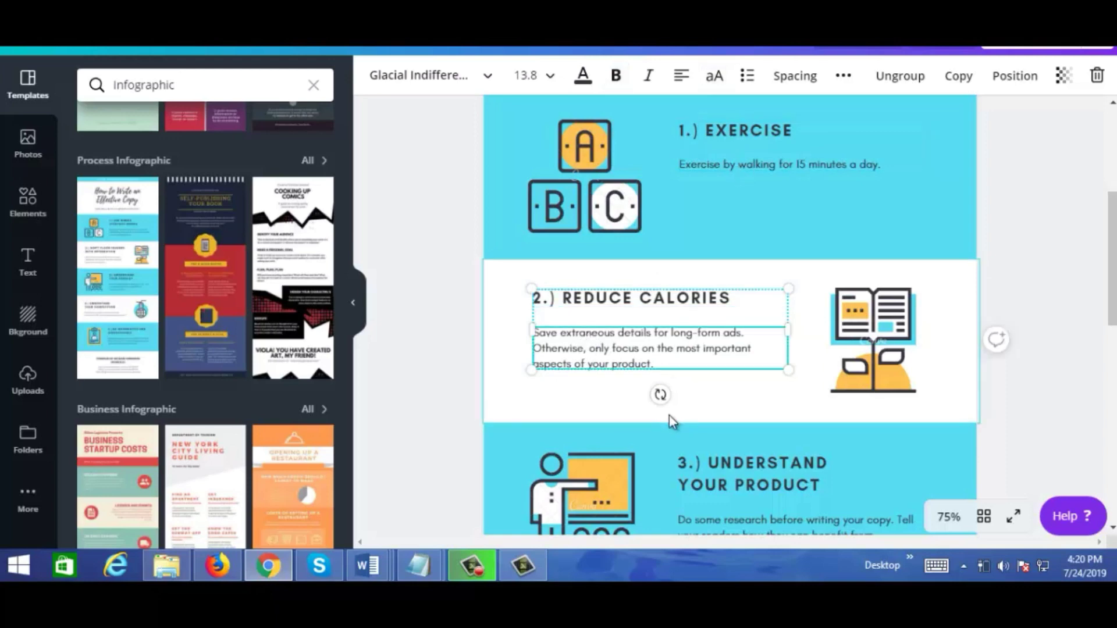
# Step: Replace the third section's heading text after the number with "INTERMITTENT FASTING"
pyautogui.moveTo(1110, 250); pyautogui.dragTo(1109, 317)
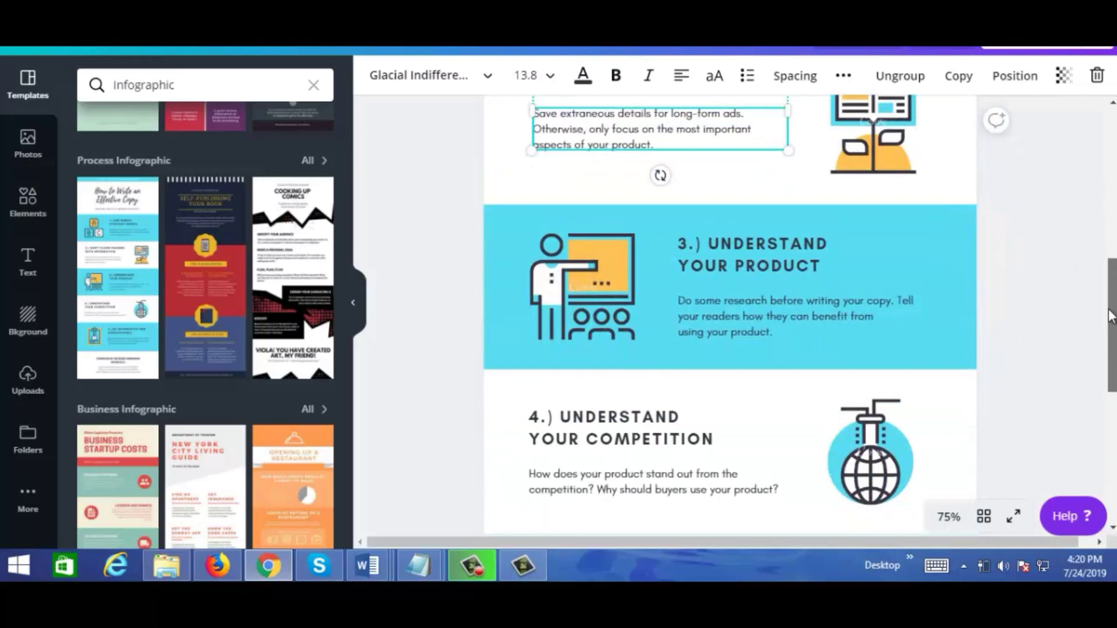
pyautogui.click(737, 246)
pyautogui.moveTo(708, 245); pyautogui.dragTo(829, 259)
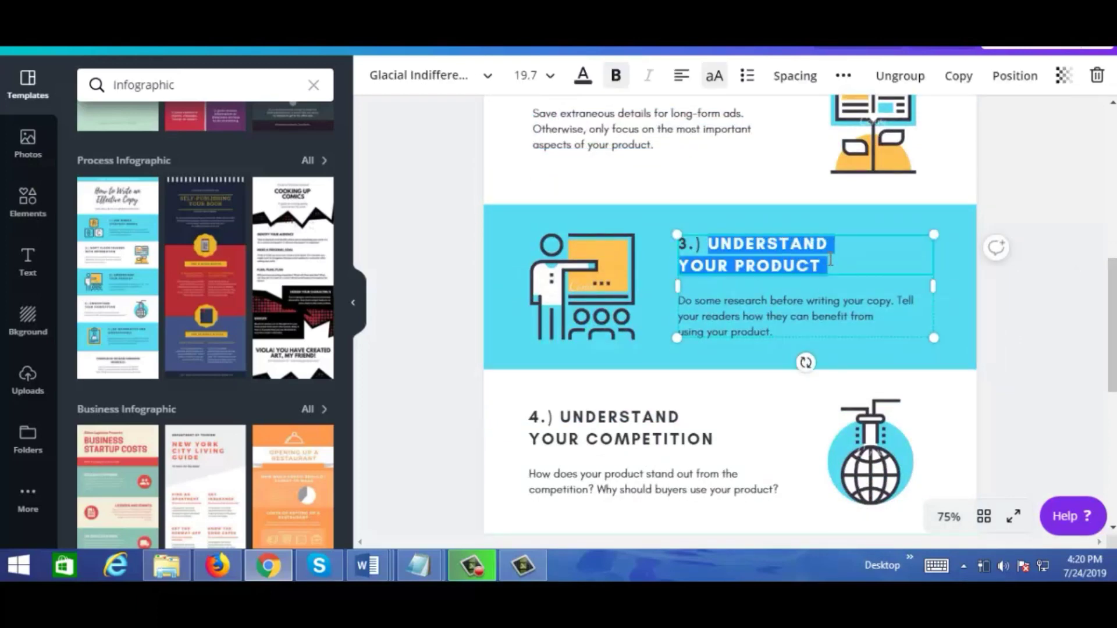
pyautogui.write('INTERMIT')
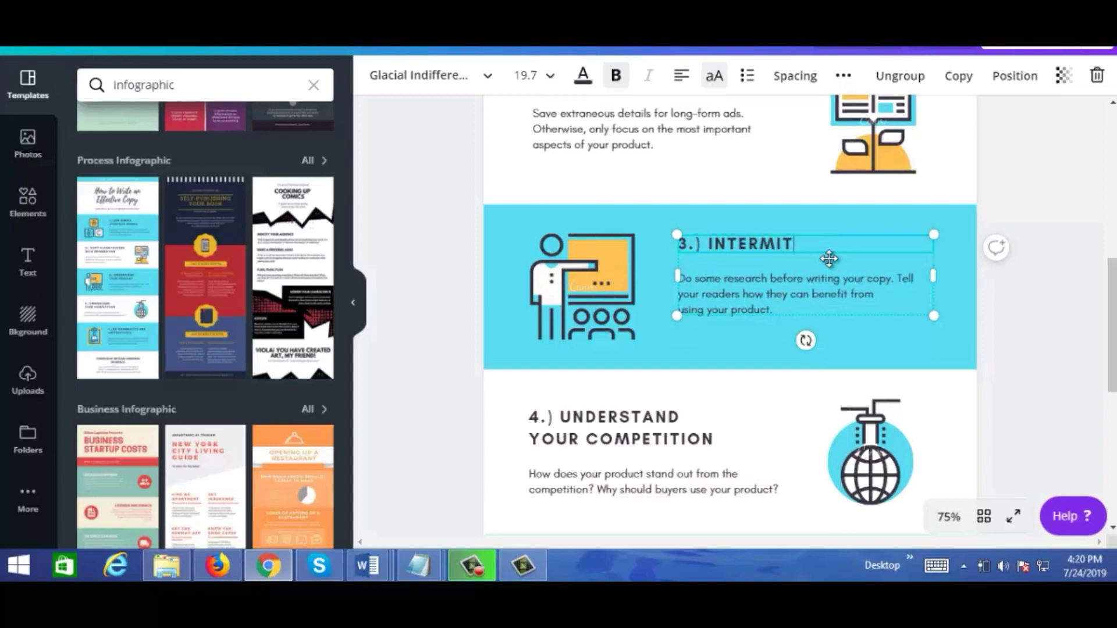
pyautogui.write('TENT FASTING')
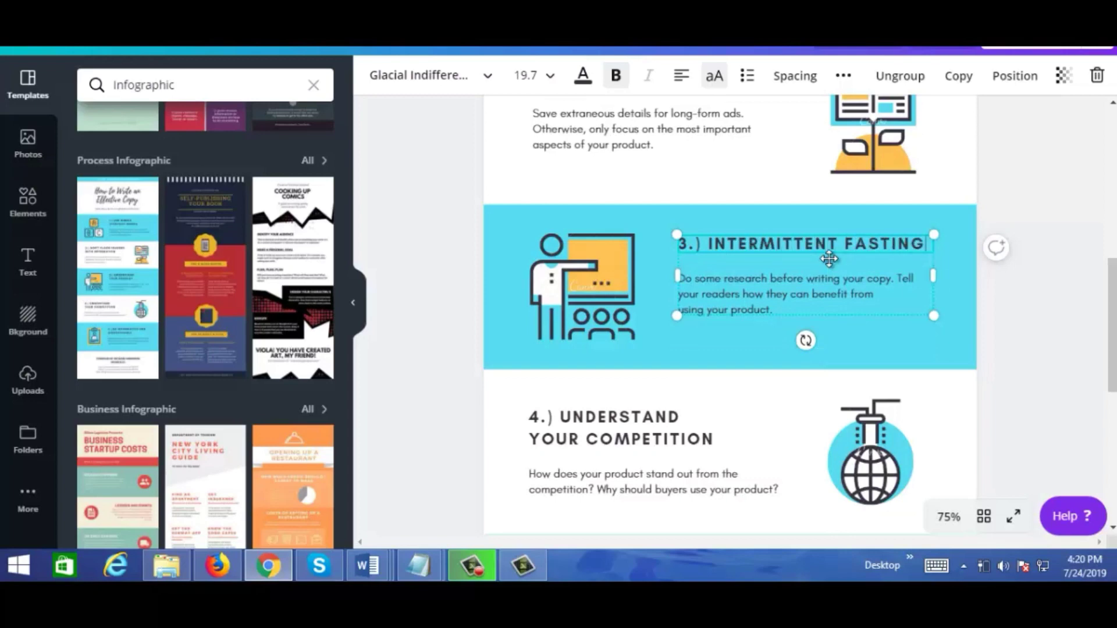
# Step: Replace the fourth section's heading text after the number with "YOGA"
pyautogui.moveTo(1108, 337); pyautogui.dragTo(1110, 408)
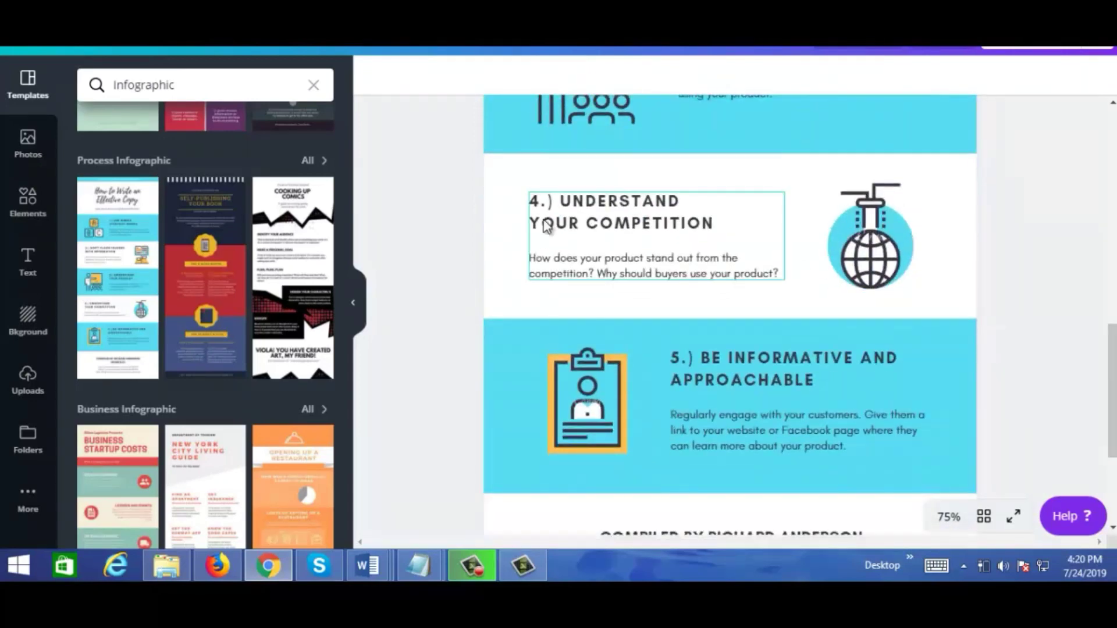
pyautogui.click(569, 203)
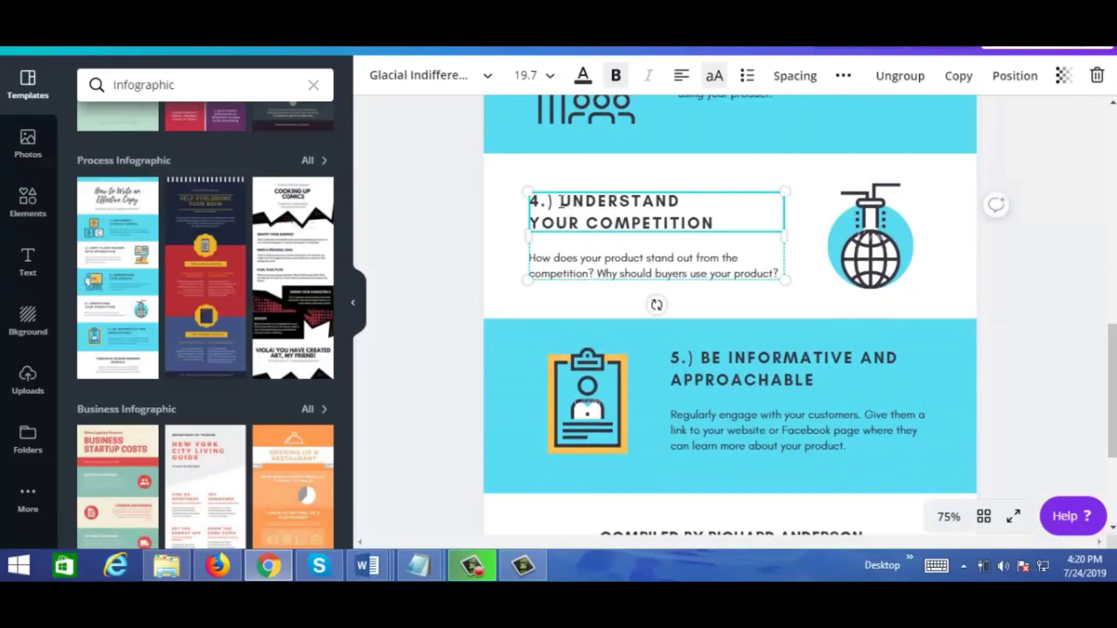
pyautogui.moveTo(561, 202); pyautogui.dragTo(709, 223)
pyautogui.write('YOGA')
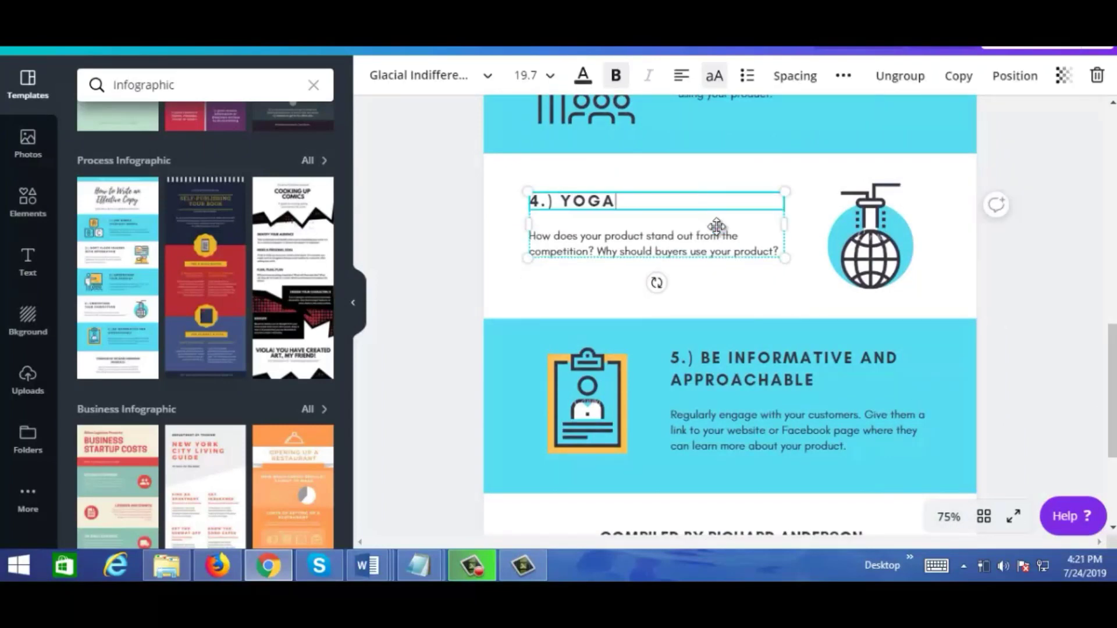
# Step: Replace the fifth section's heading text after the number with "EAT LESS JUNK FOOD"
pyautogui.moveTo(1112, 349); pyautogui.dragTo(1112, 405)
pyautogui.click(735, 254)
pyautogui.doubleClick(714, 247)
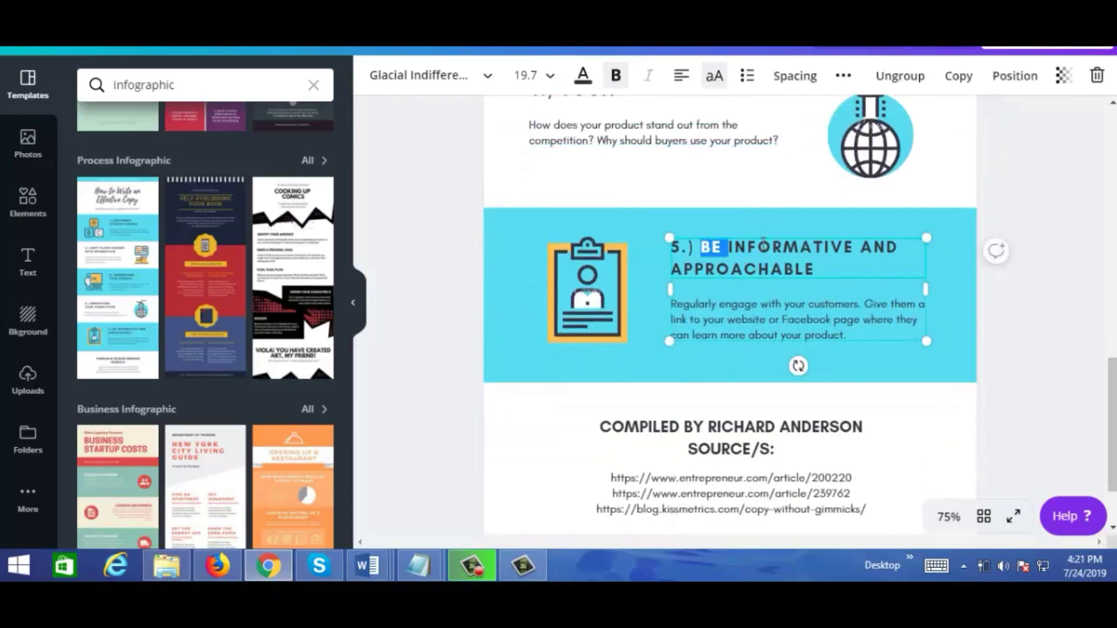
pyautogui.moveTo(764, 245); pyautogui.dragTo(829, 262)
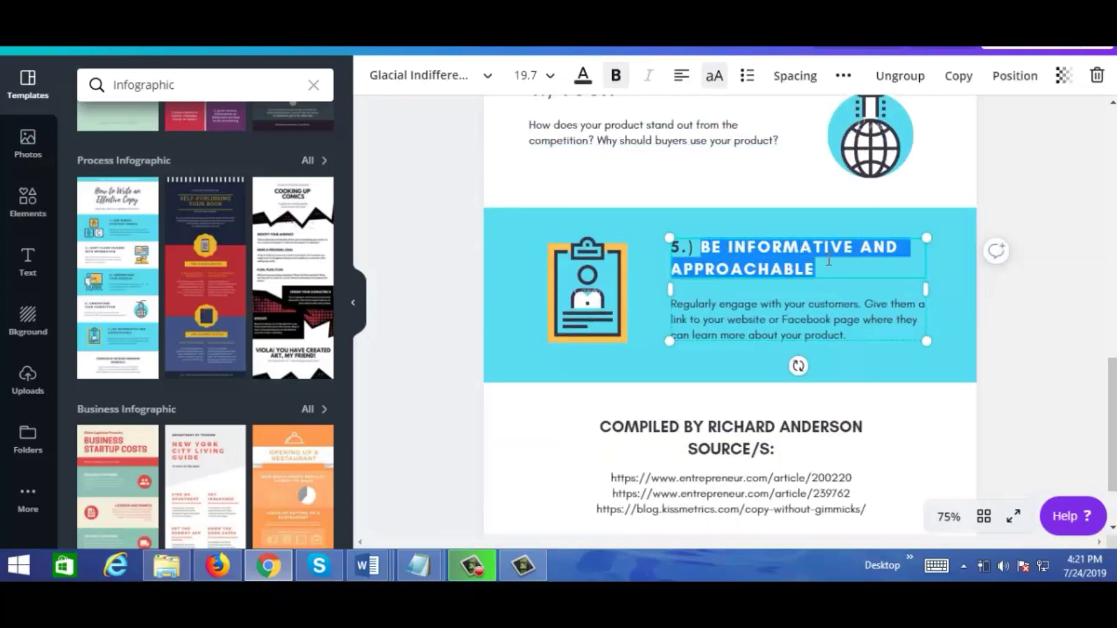
pyautogui.write('EA')
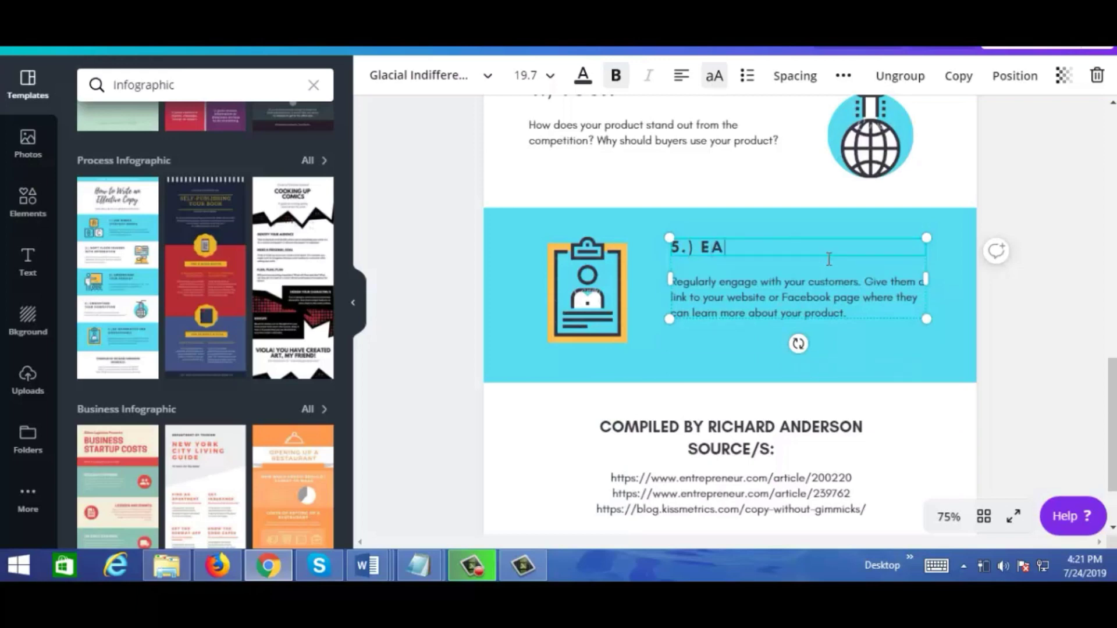
pyautogui.write('T LESS JUNK FOOD')
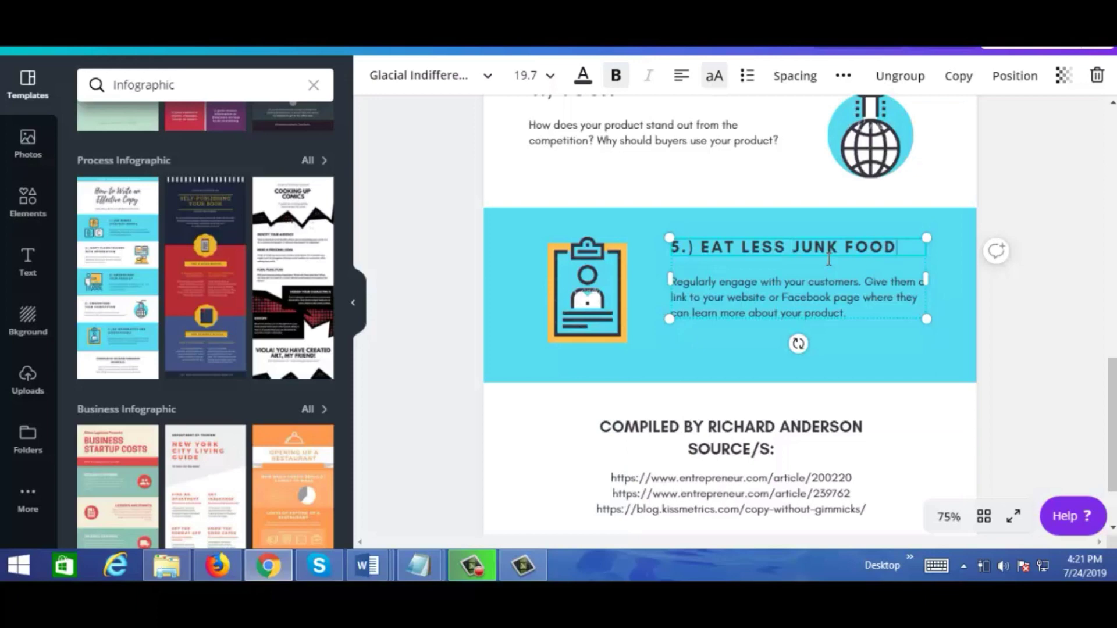
pyautogui.click(709, 298)
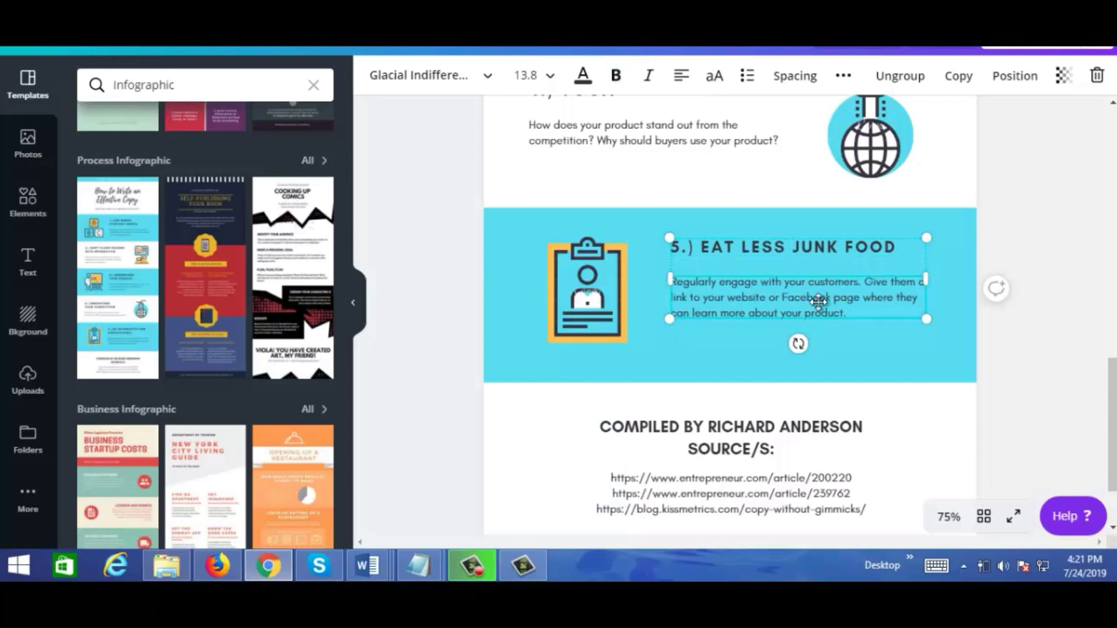
pyautogui.click(710, 351)
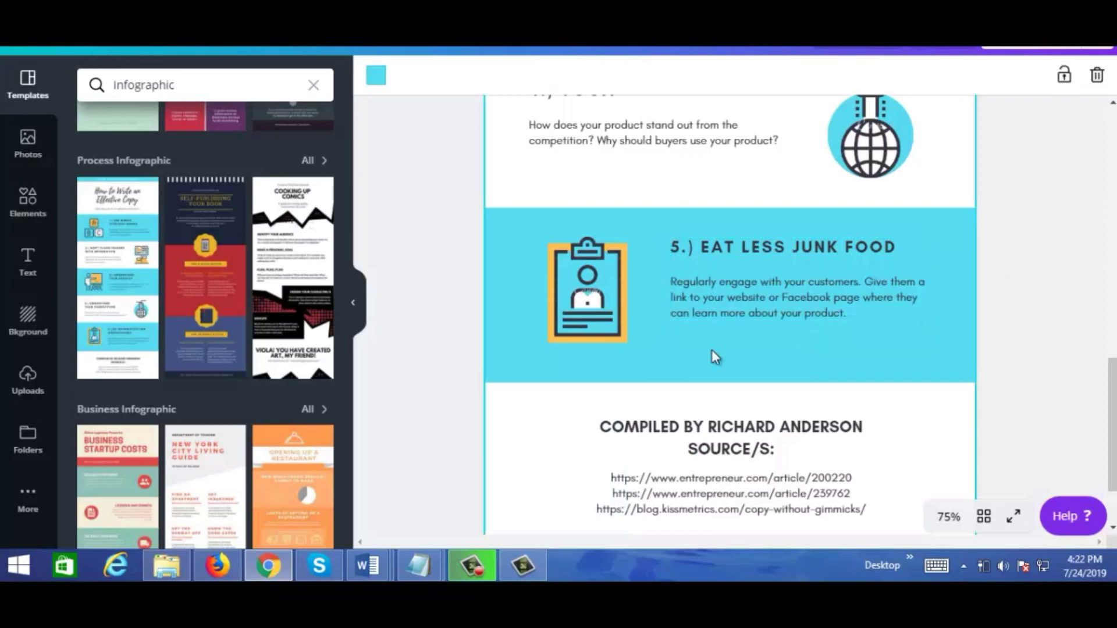
# Step: Delete the clipboard illustration beside the fifth section's text
pyautogui.click(594, 275)
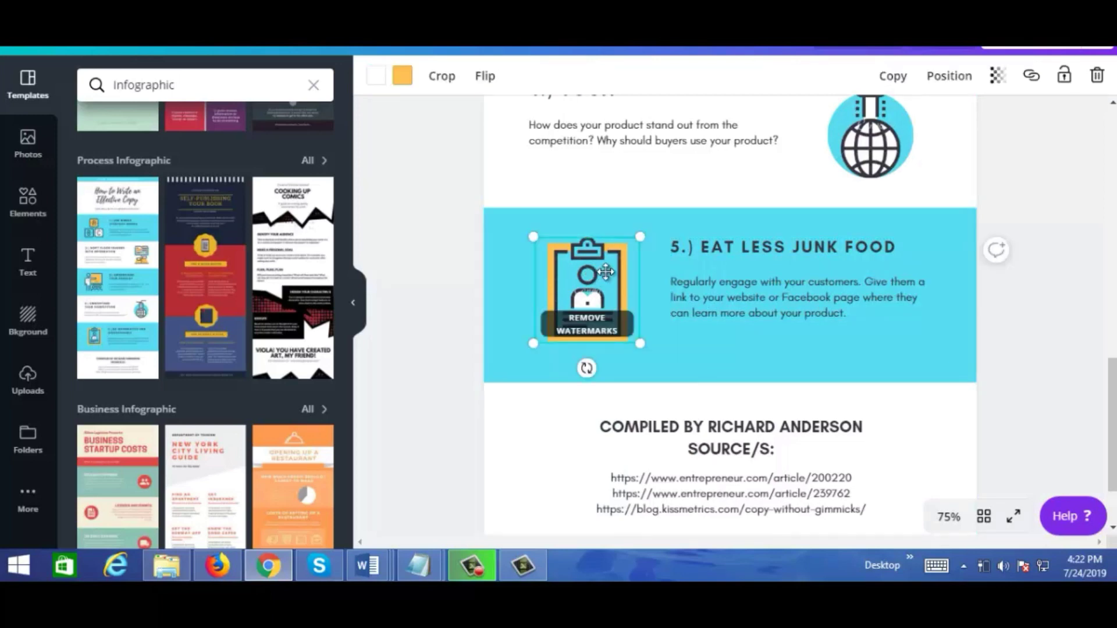
pyautogui.click(1098, 79)
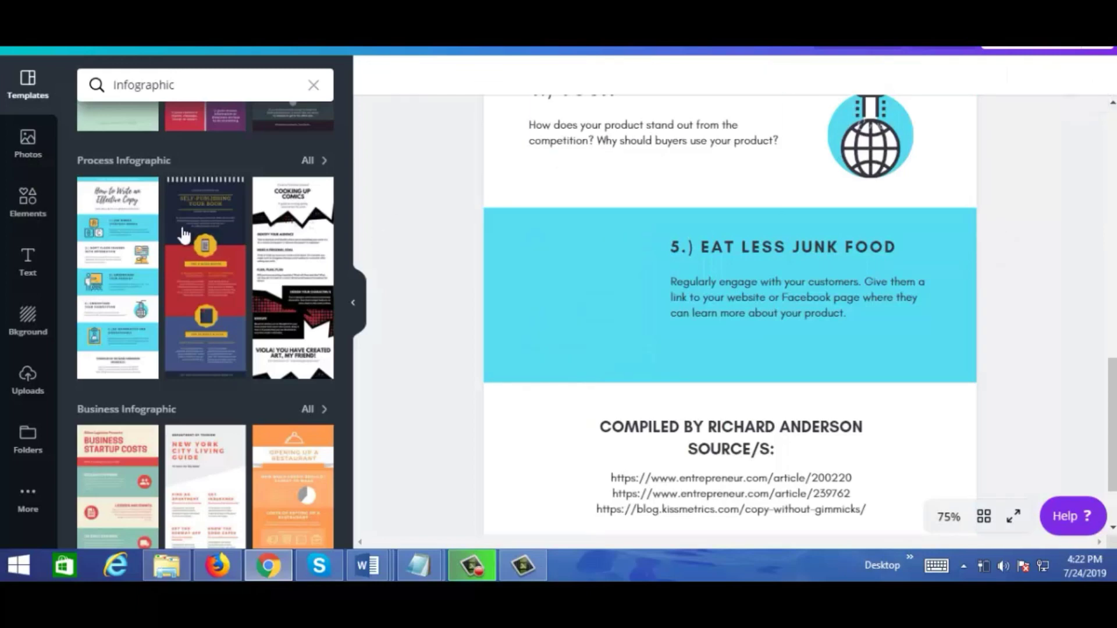
# Step: Insert the free photo of a salad plate with wooden spoons on a wooden table from the Food photo category
pyautogui.click(28, 216)
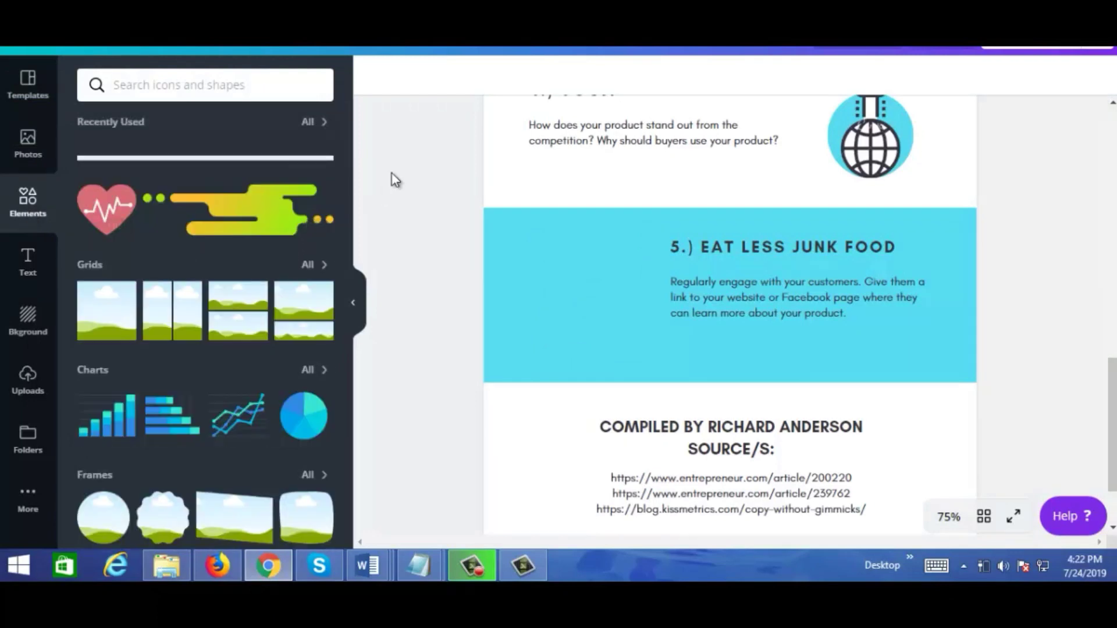
pyautogui.scroll(-10, 343, 200)
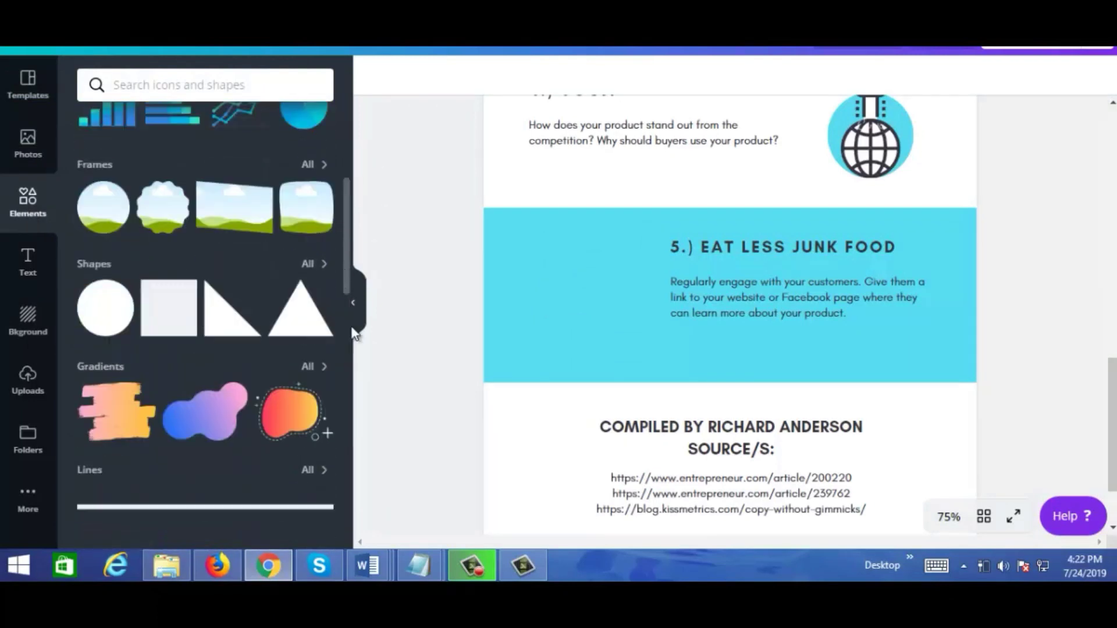
pyautogui.scroll(10, 346, 225)
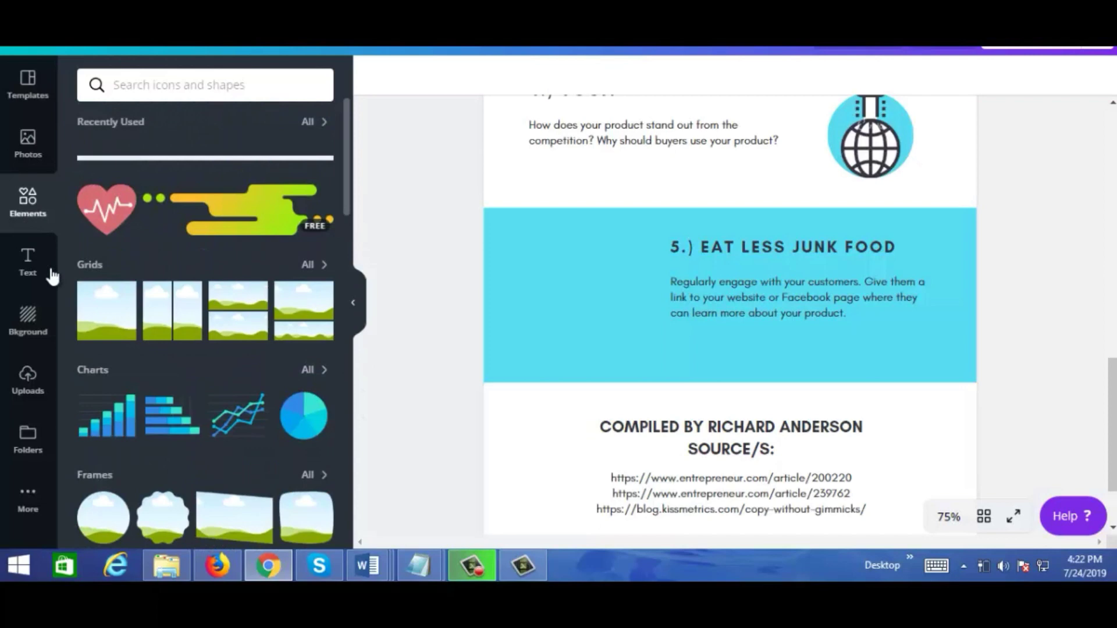
pyautogui.click(35, 159)
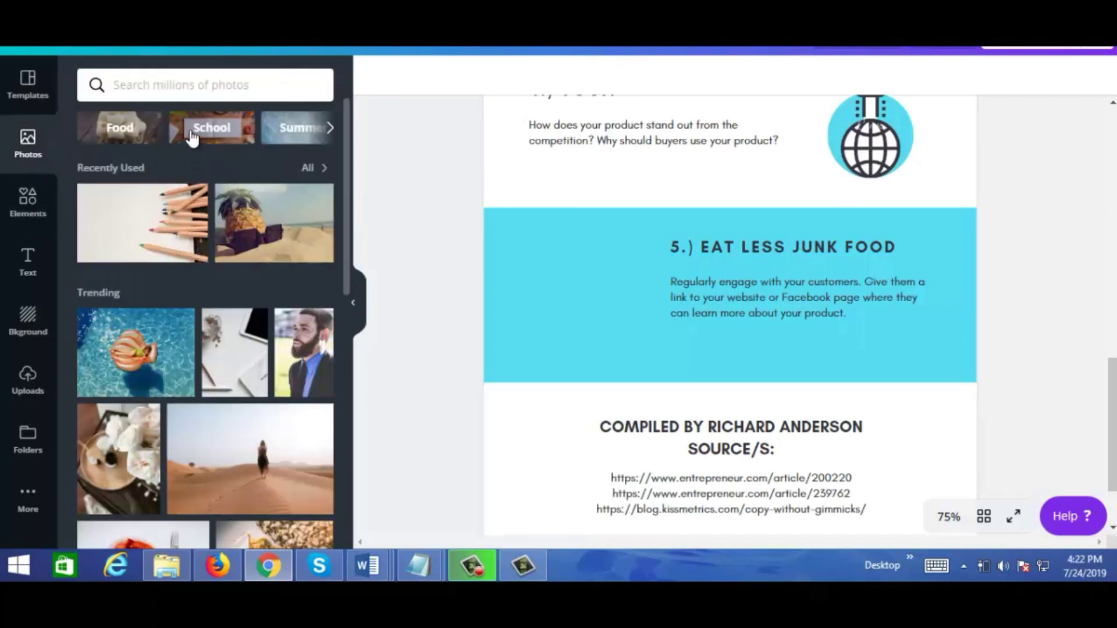
pyautogui.click(136, 137)
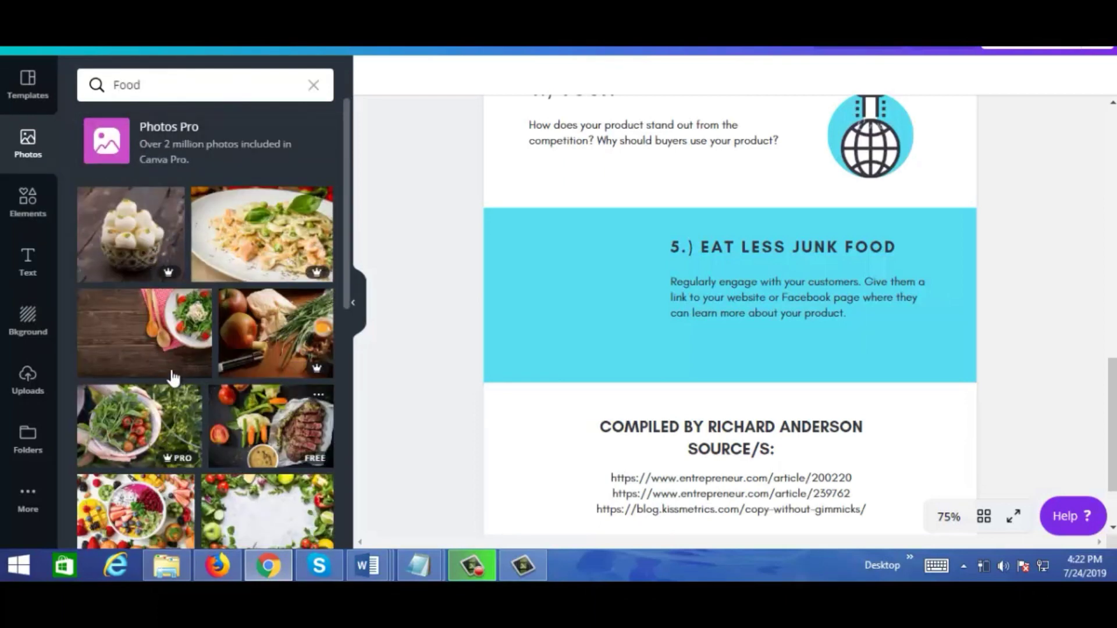
pyautogui.click(167, 351)
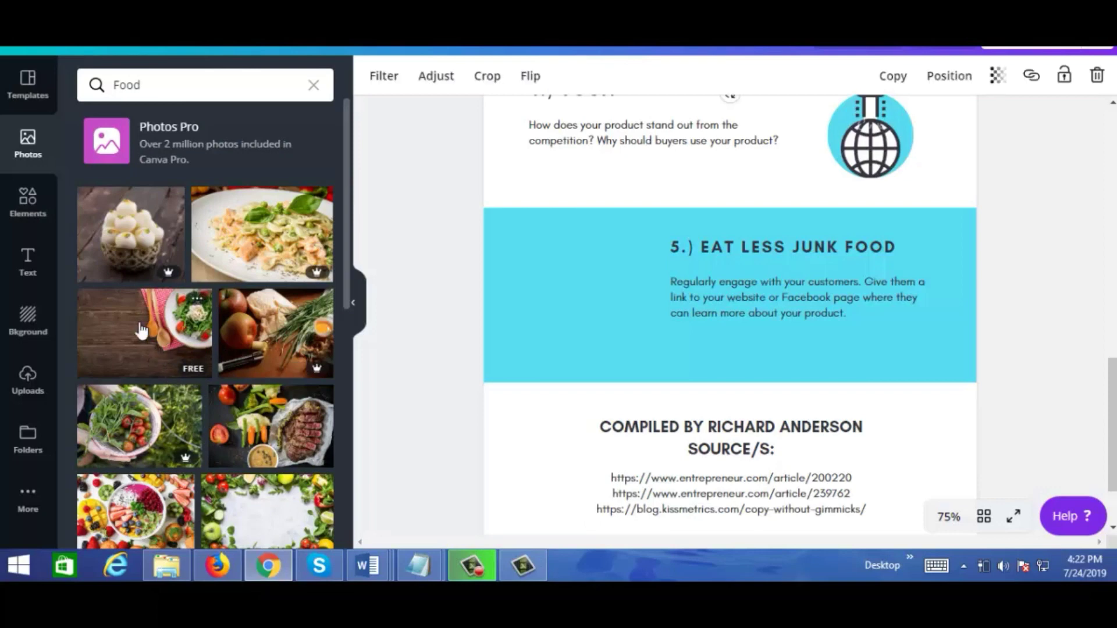
pyautogui.scroll(15, 1087, 225)
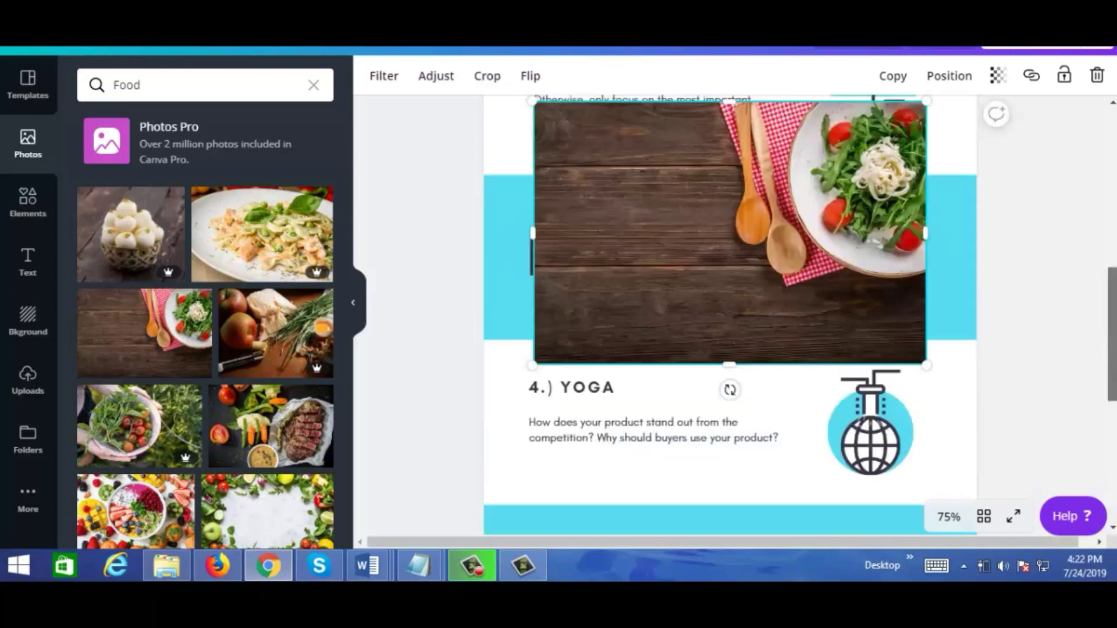
# Step: Move the salad photo down over the fifth section and crop away its upper part
pyautogui.scroll(-8, 693, 244)
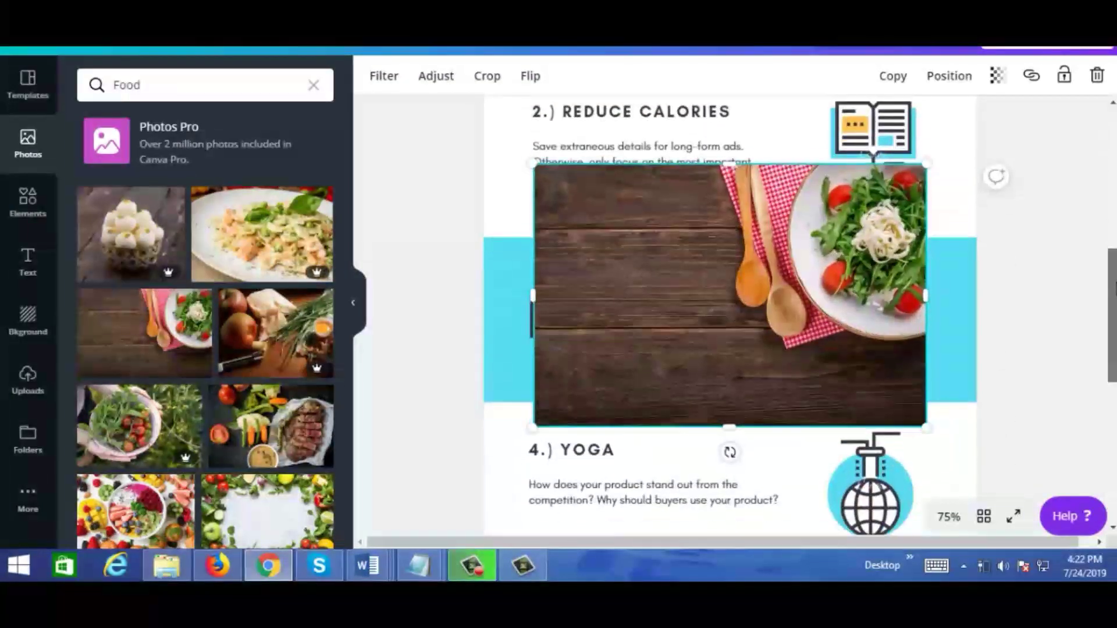
pyautogui.moveTo(688, 243); pyautogui.dragTo(684, 368)
pyautogui.scroll(-4, 836, 258)
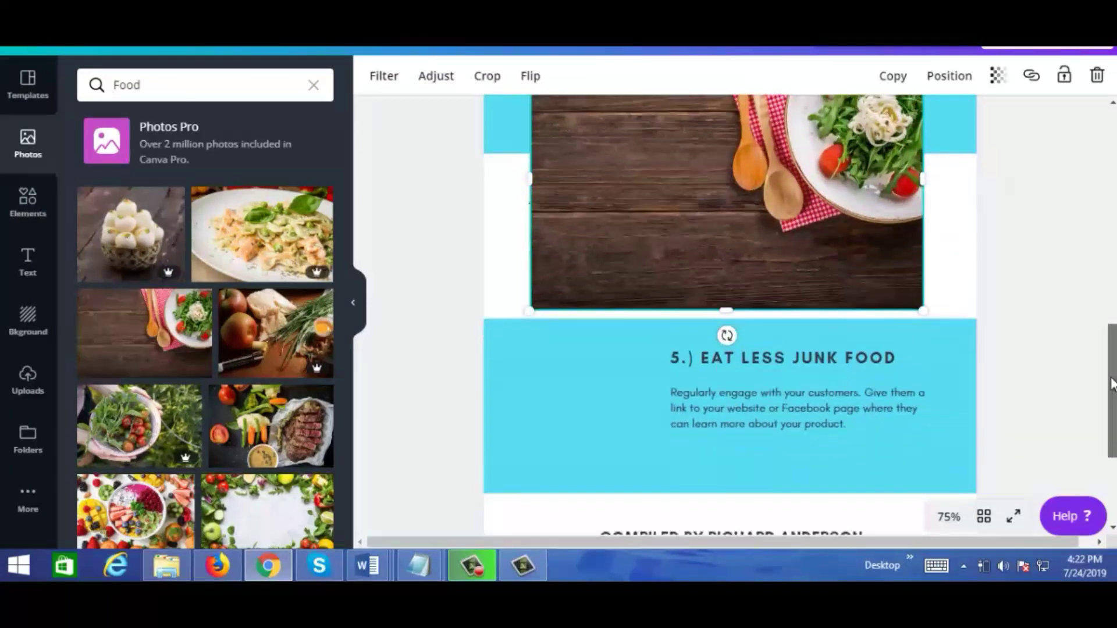
pyautogui.moveTo(835, 259); pyautogui.dragTo(792, 426)
pyautogui.moveTo(686, 226); pyautogui.dragTo(692, 275)
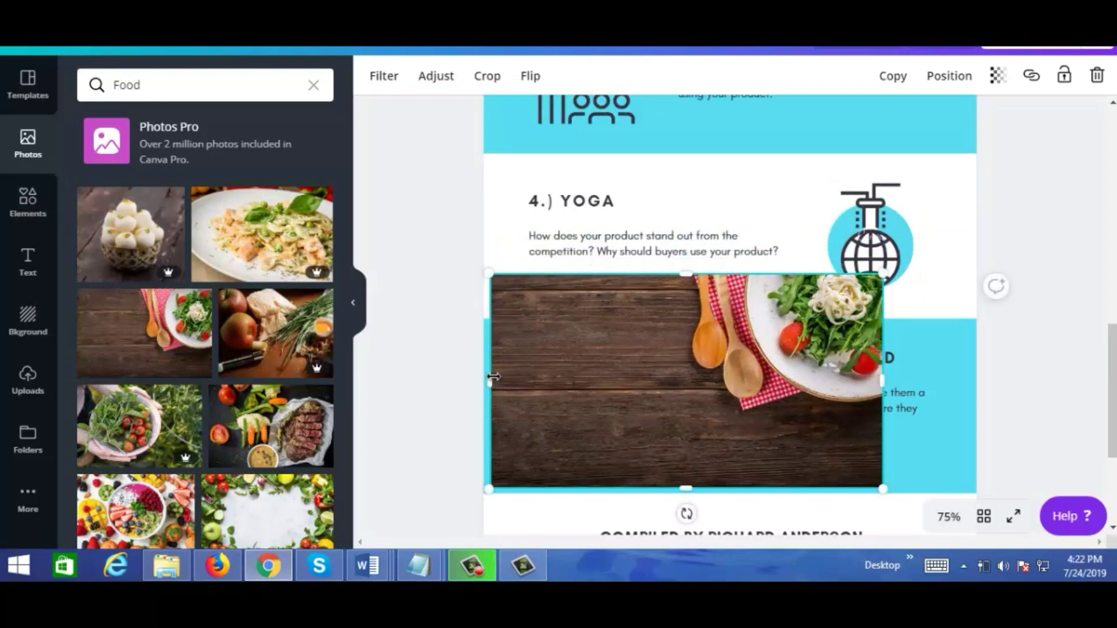
# Step: Crop the salad photo from its left and bottom edges down to the plate, and place it beside the fifth section's text
pyautogui.moveTo(494, 377); pyautogui.dragTo(666, 374)
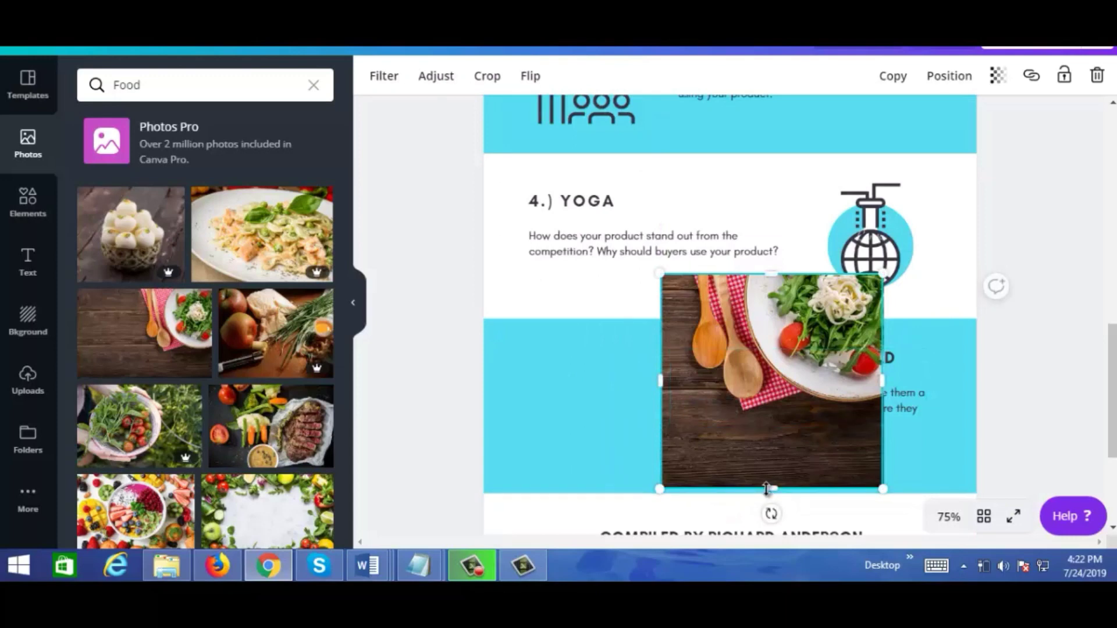
pyautogui.moveTo(767, 488); pyautogui.dragTo(771, 398)
pyautogui.moveTo(661, 335); pyautogui.dragTo(720, 333)
pyautogui.moveTo(846, 310); pyautogui.dragTo(621, 374)
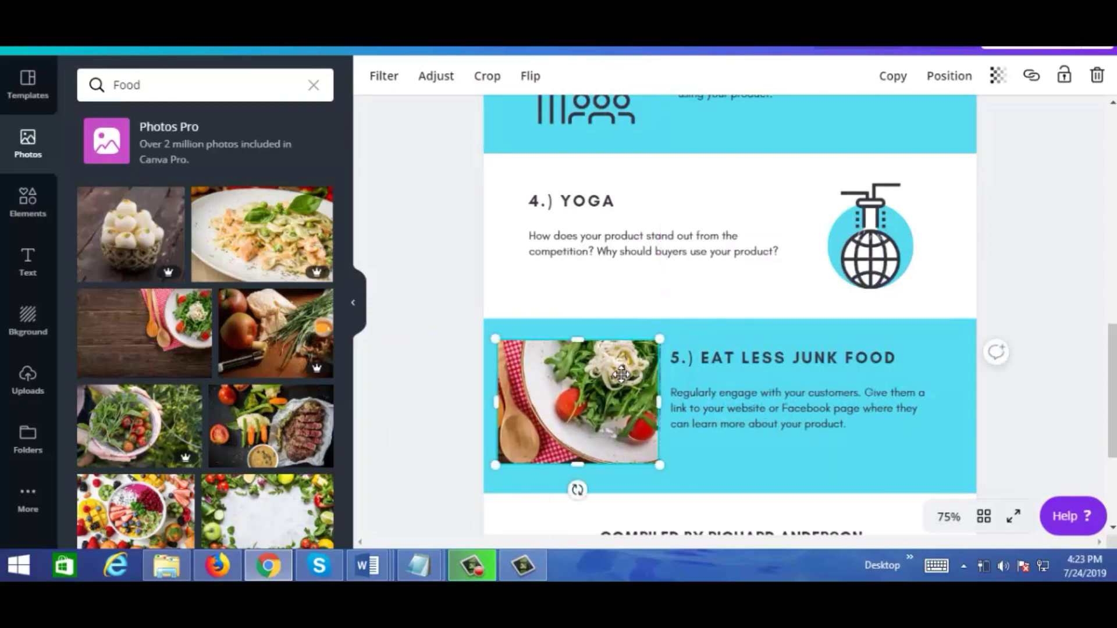
# Step: Replace the name after "COMPILED BY" in the closing credits with the new compiler's full name
pyautogui.scroll(-1, 729, 314)
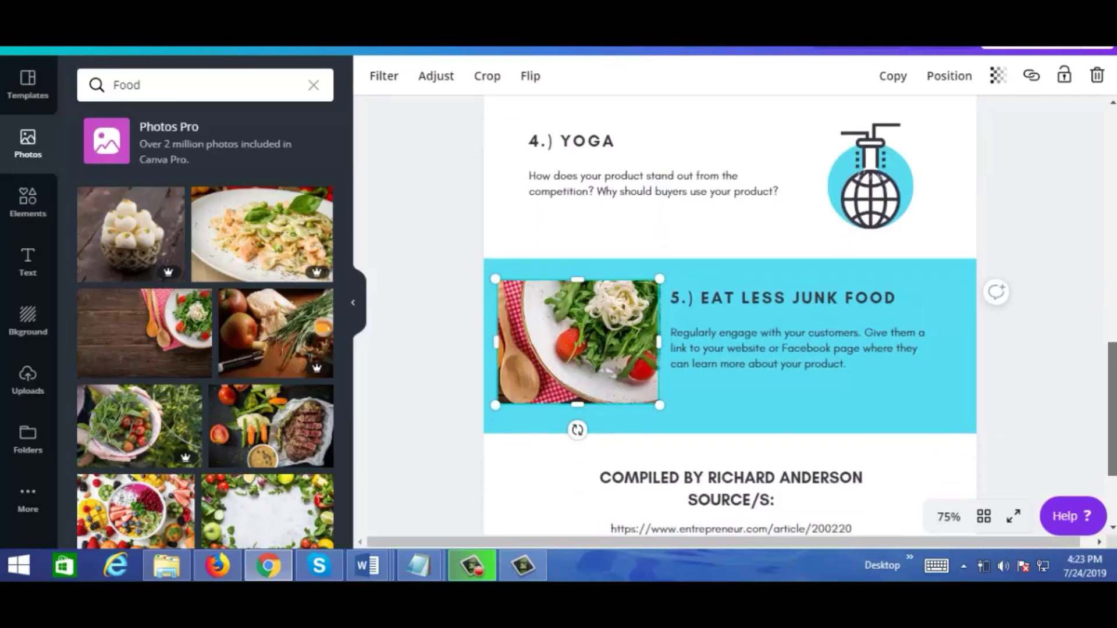
pyautogui.scroll(-3, 729, 314)
pyautogui.scroll(2, 730, 314)
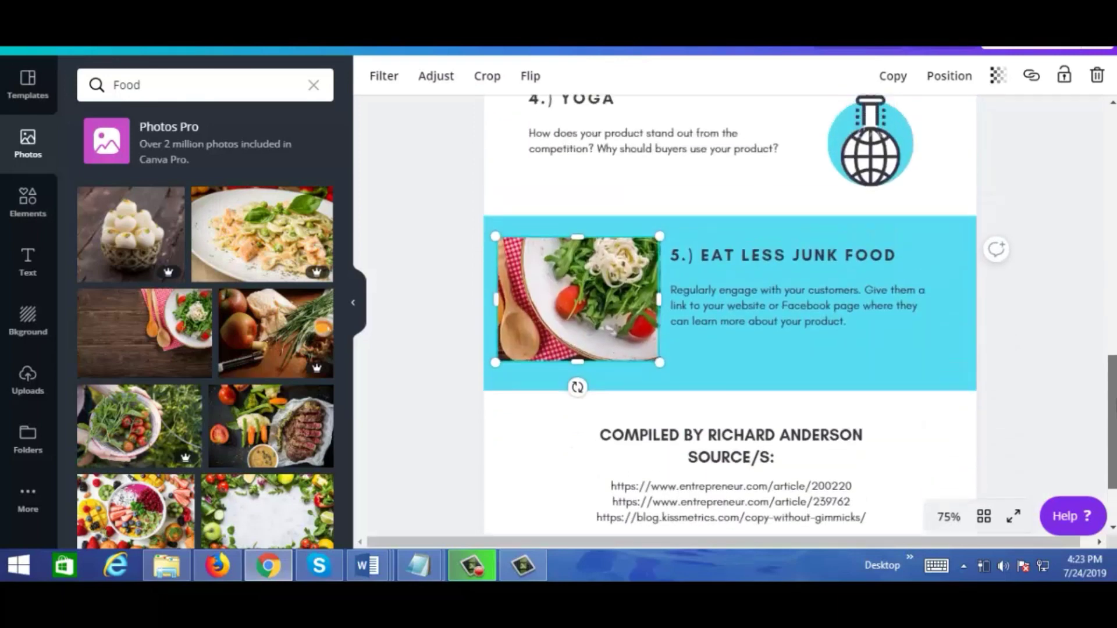
pyautogui.press('Escape')
pyautogui.scroll(-2, 720, 340)
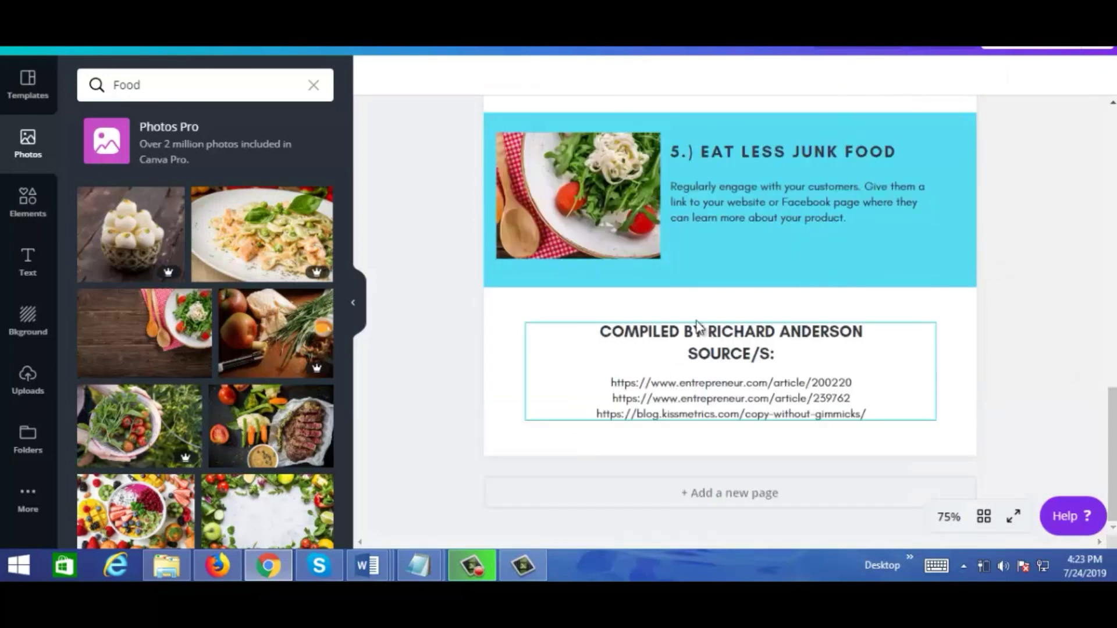
pyautogui.click(720, 336)
pyautogui.moveTo(720, 333); pyautogui.dragTo(709, 333)
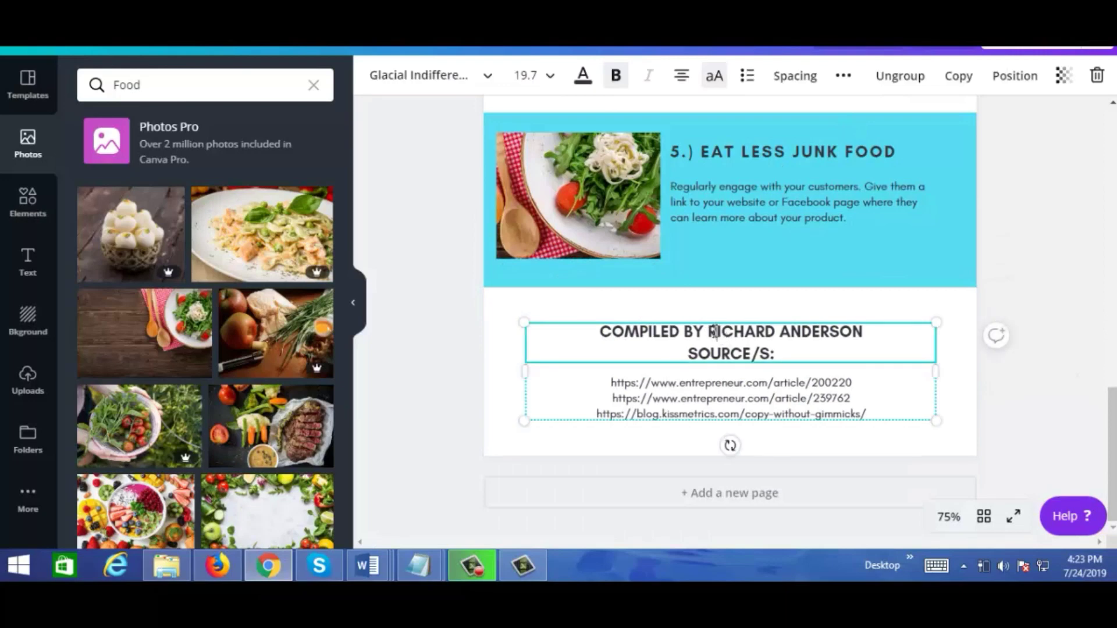
pyautogui.moveTo(853, 330); pyautogui.dragTo(868, 331)
pyautogui.write('JOHN DOE')
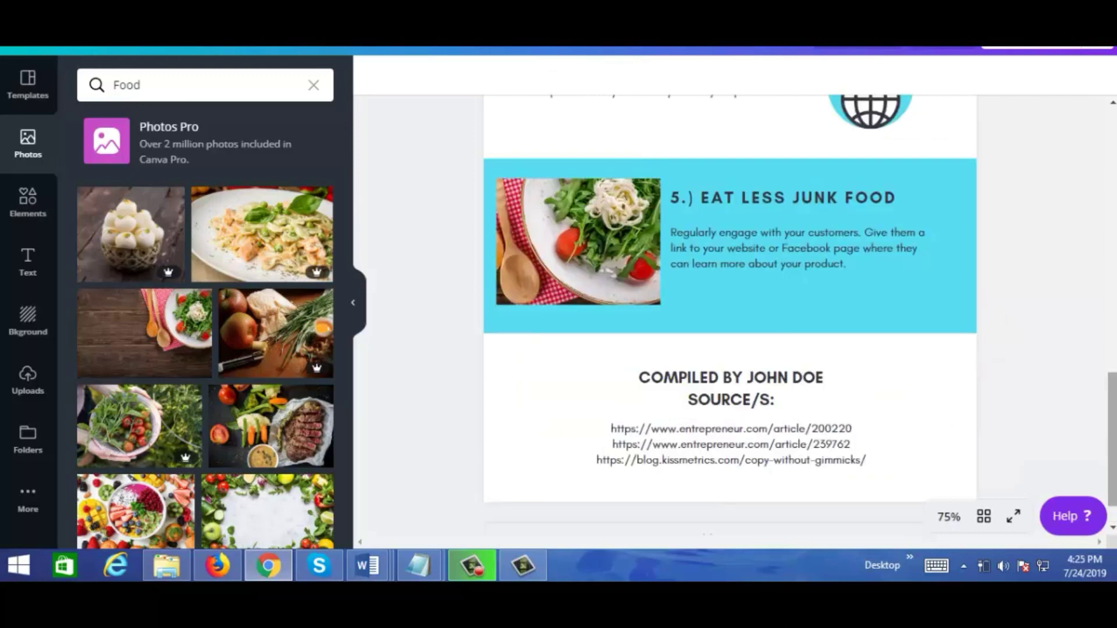
pyautogui.moveTo(1111, 457); pyautogui.dragTo(1072, 77)
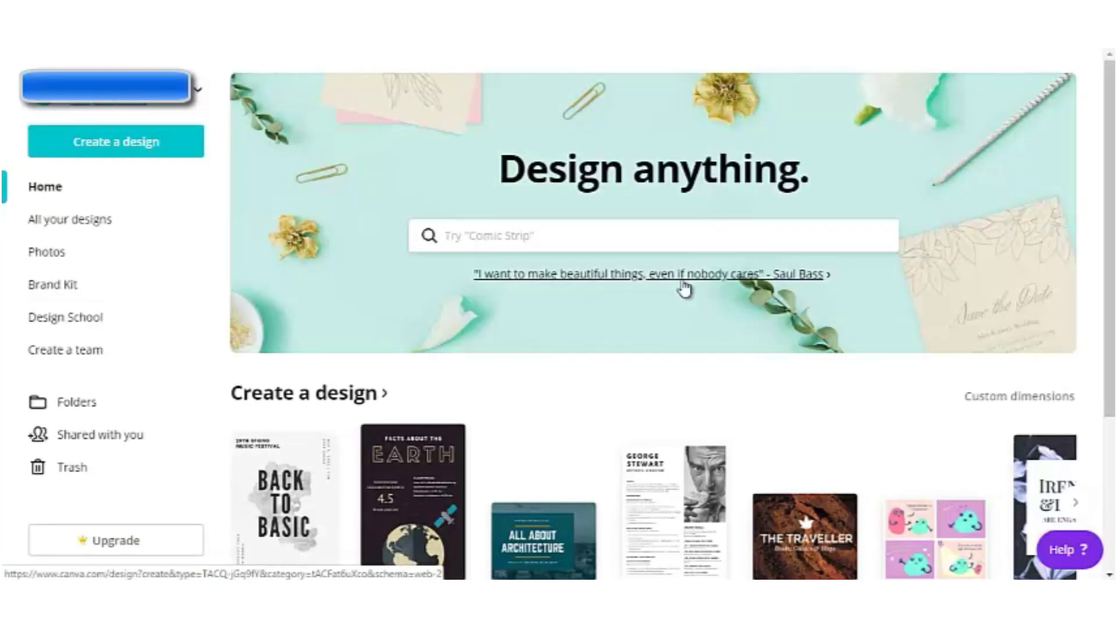
# Step: Create a new Book Cover design from the Personal category and apply the free "I AM JANE" thriller template
pyautogui.click(330, 399)
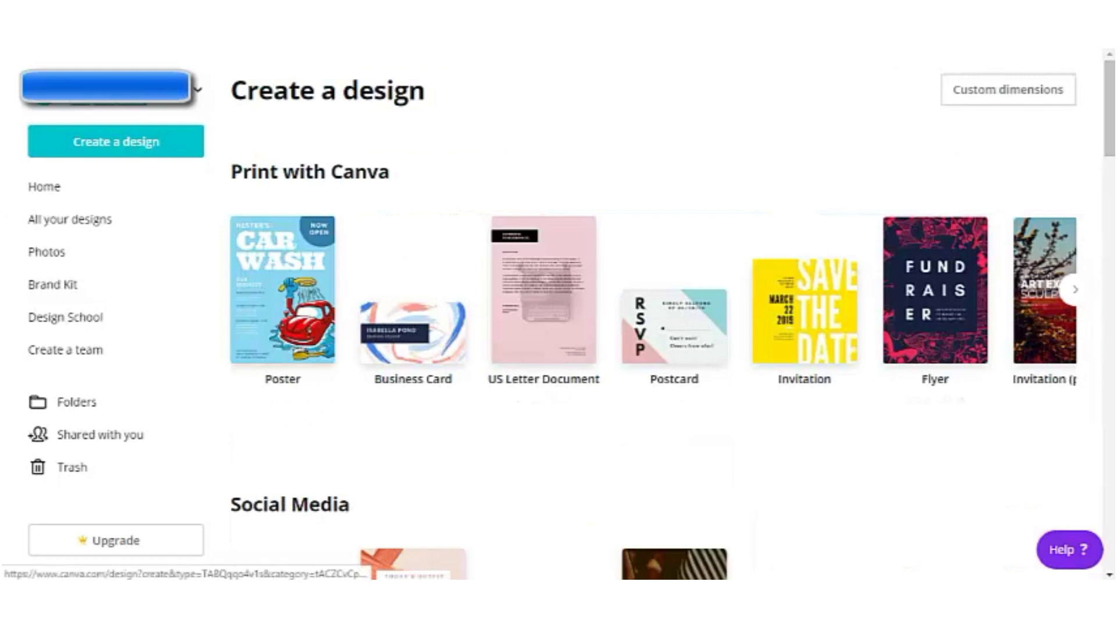
pyautogui.scroll(-4, 1109, 175)
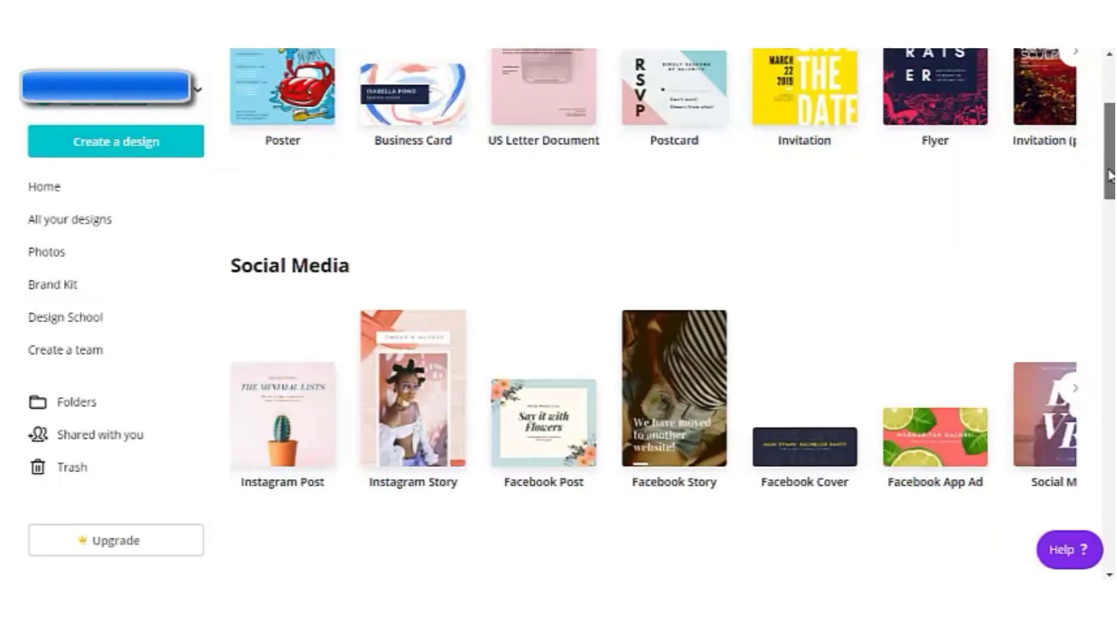
pyautogui.moveTo(1109, 174); pyautogui.dragTo(1109, 302)
pyautogui.click(1076, 375)
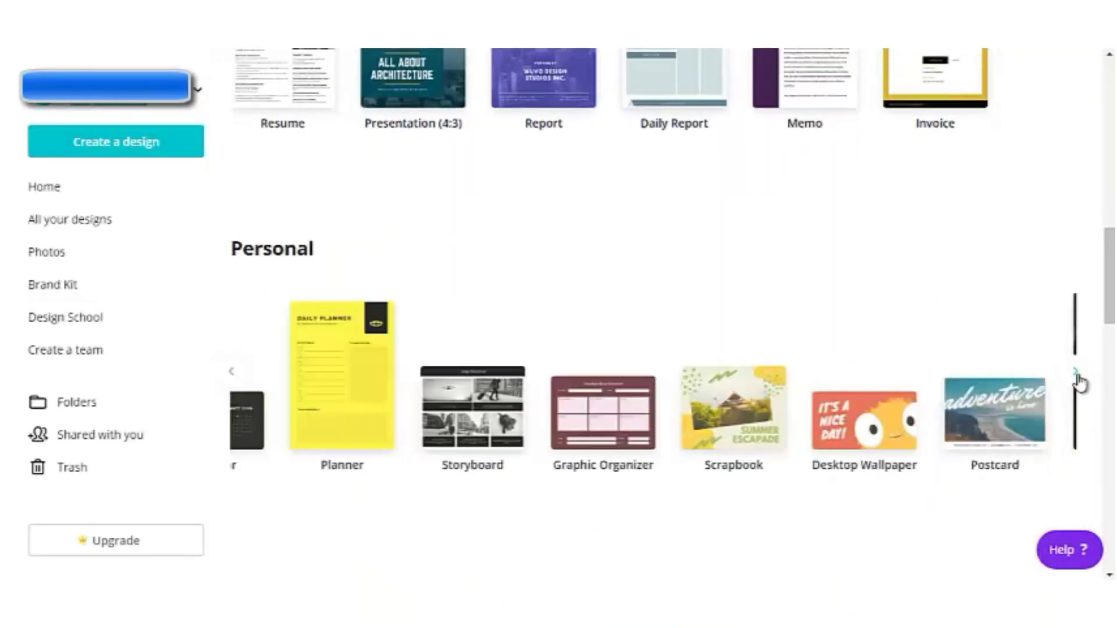
pyautogui.click(1077, 375)
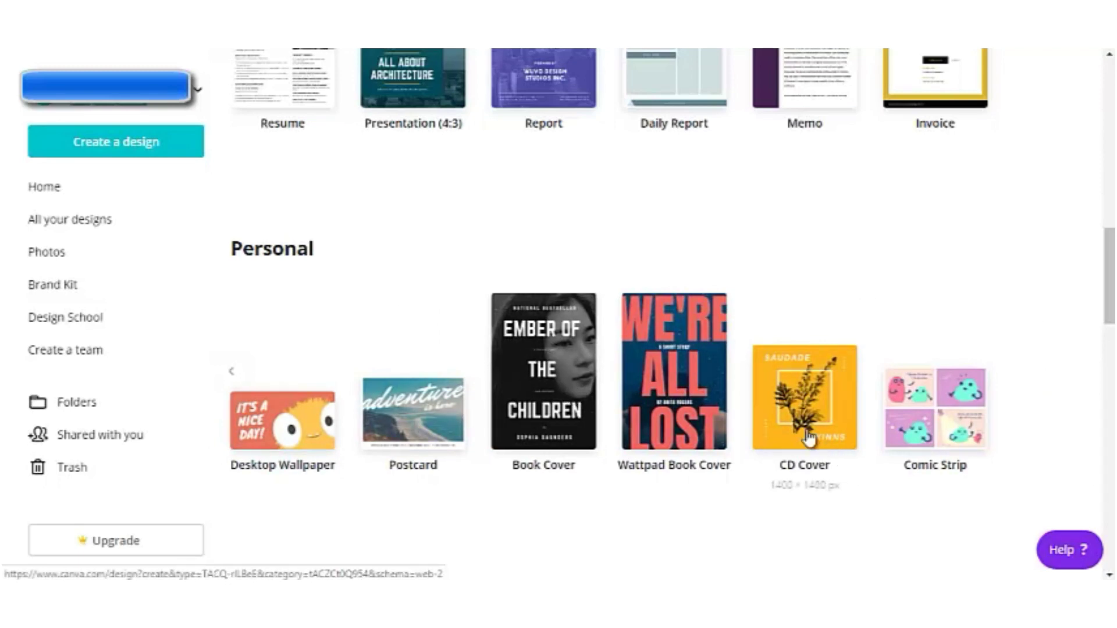
pyautogui.click(558, 392)
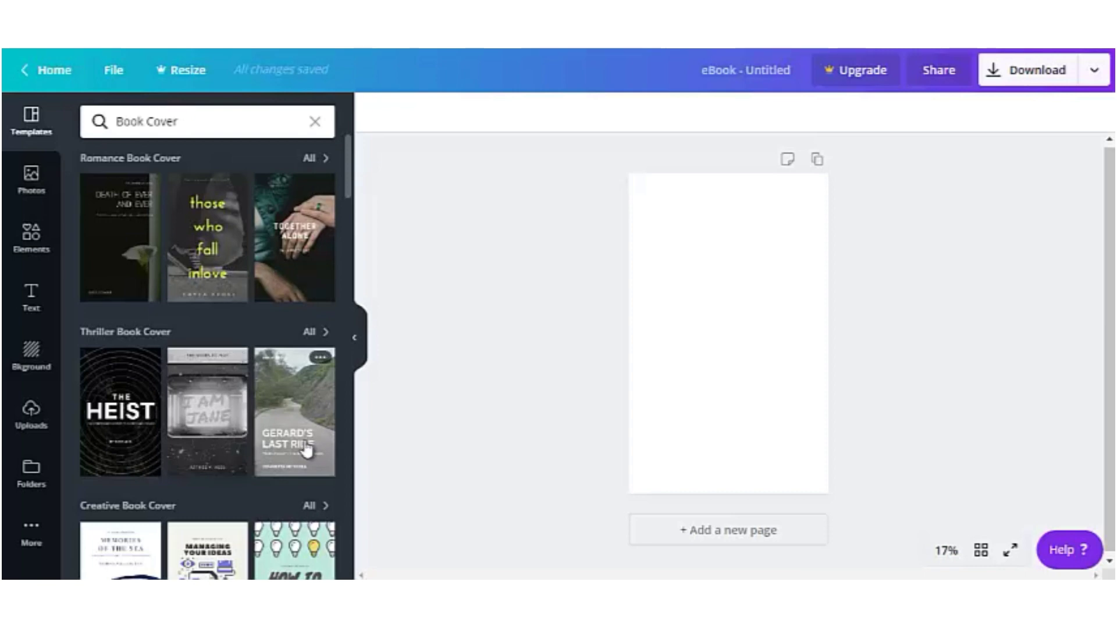
pyautogui.moveTo(349, 193)
pyautogui.mouseDown()
pyautogui.moveTo(356, 332)
pyautogui.moveTo(361, 199)
pyautogui.mouseUp()
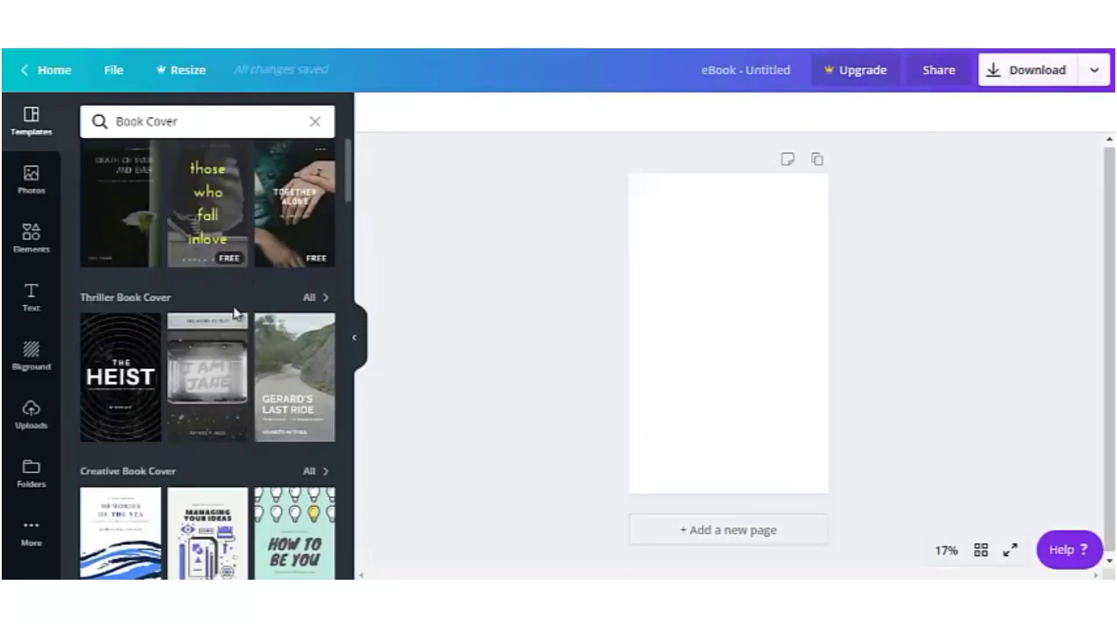
pyautogui.click(211, 400)
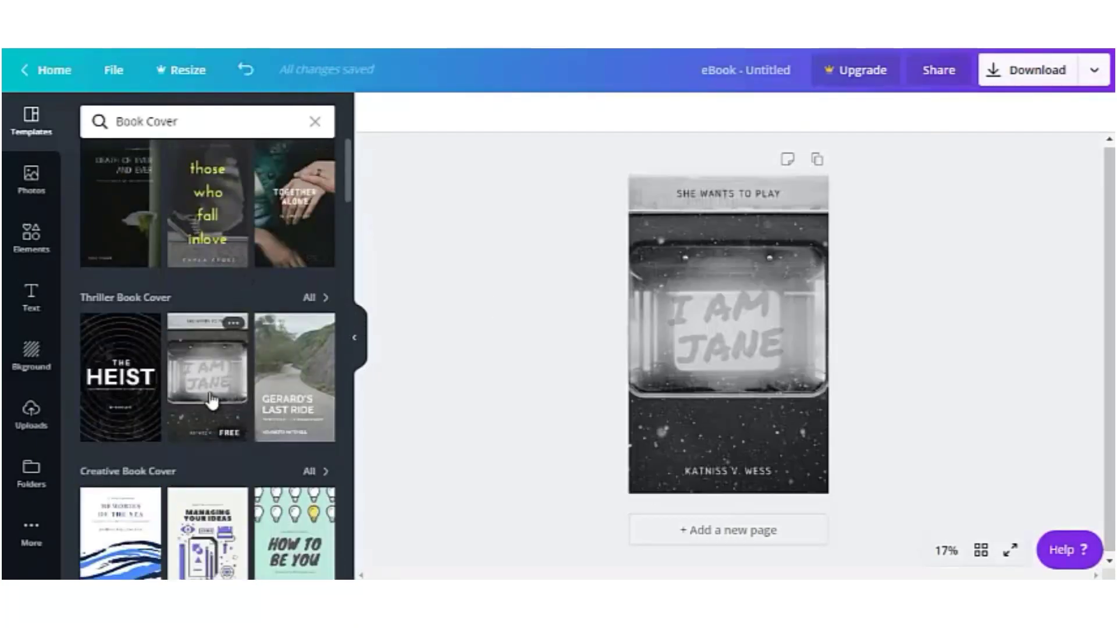
# Step: Replace the small line at the top of the book cover with "WEIGHT LOSS TIPS"
pyautogui.click(736, 205)
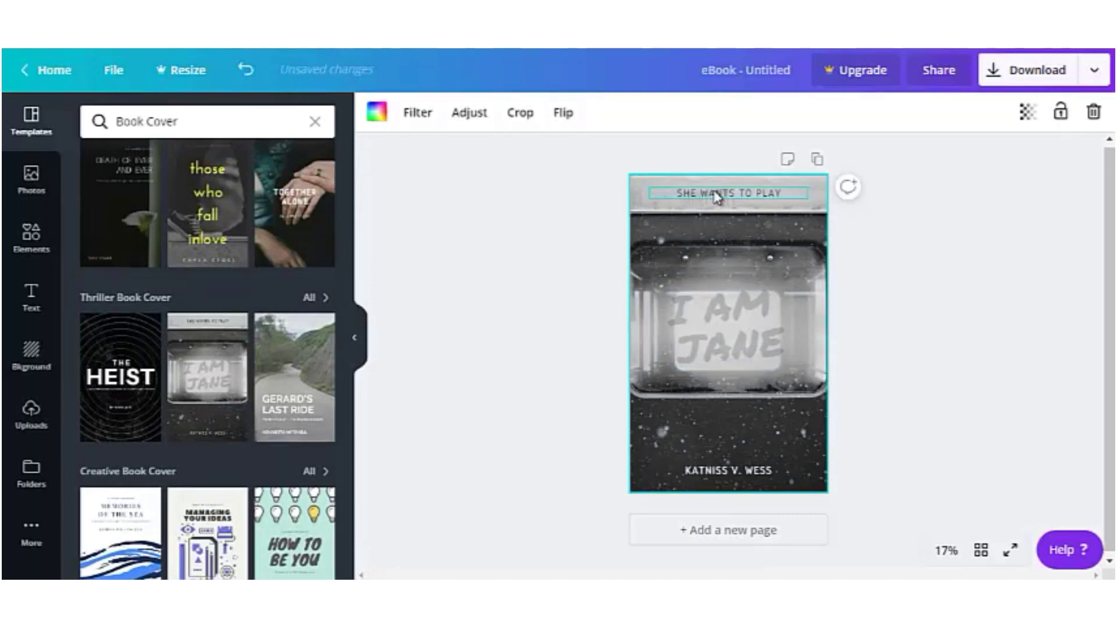
pyautogui.click(716, 193)
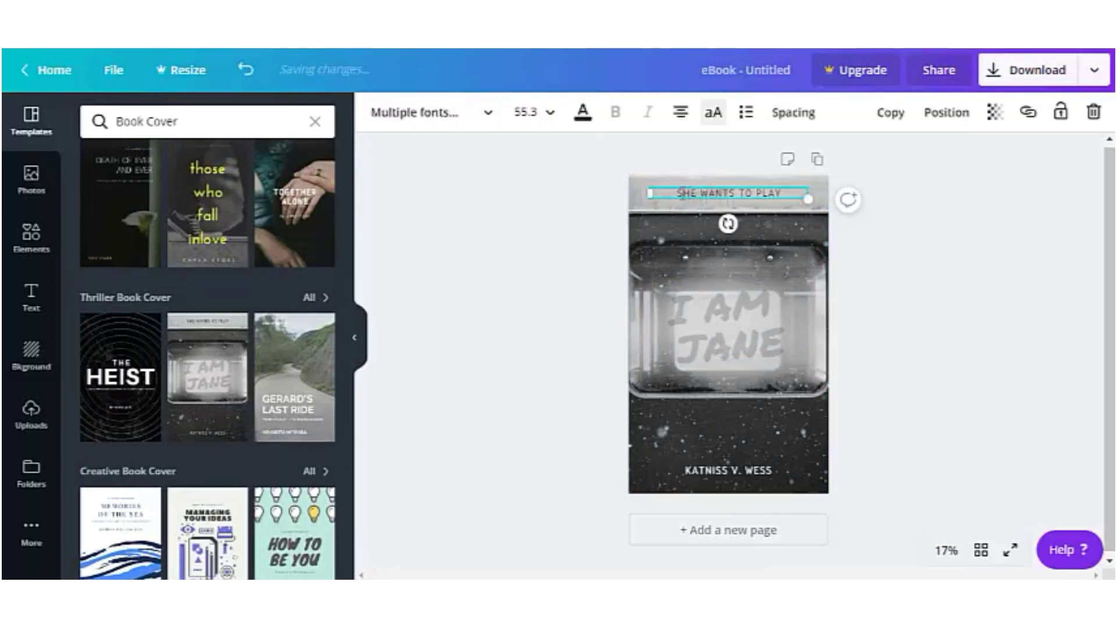
pyautogui.moveTo(676, 193); pyautogui.dragTo(761, 191)
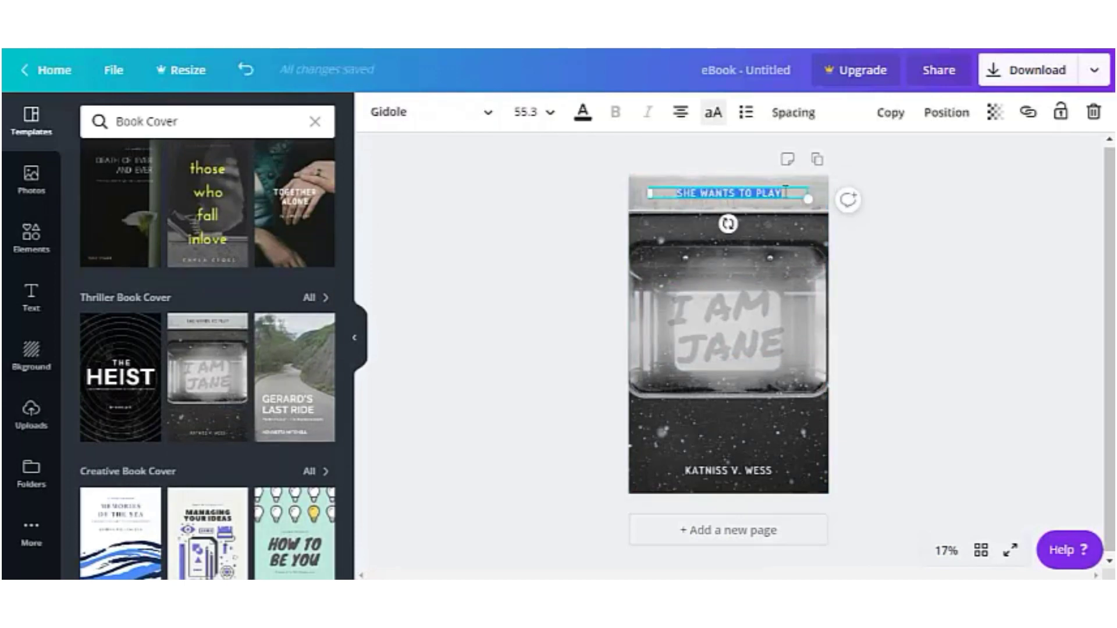
pyautogui.write('WEIGHT')
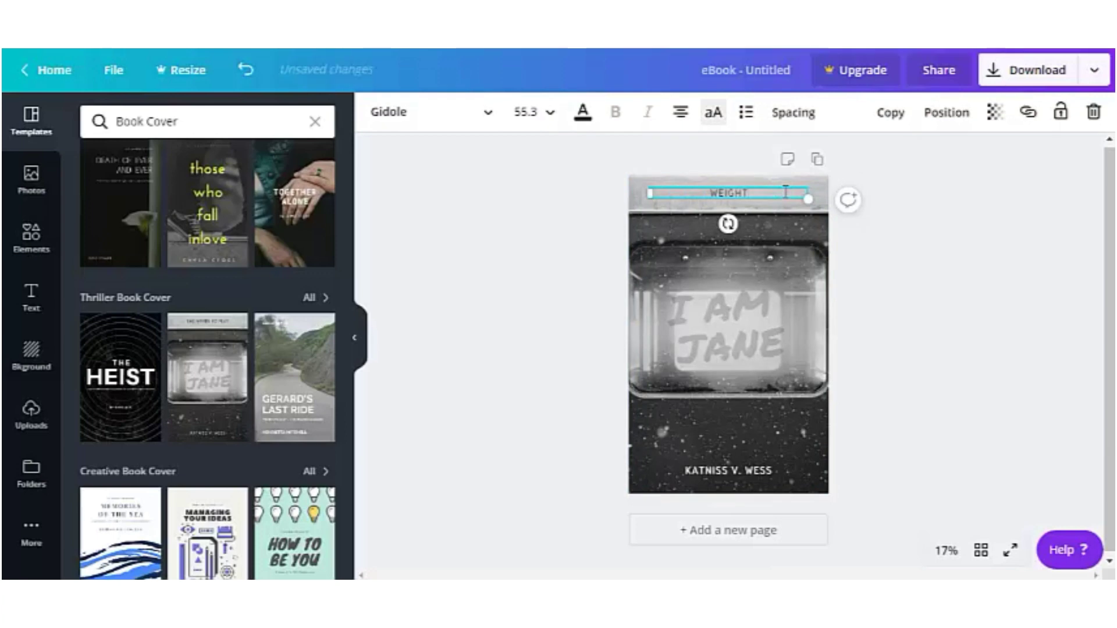
pyautogui.write(' LOSS TIPS')
# Step: Replace the cover's slanted central title with "LOSE WEIGHT"
pyautogui.click(716, 361)
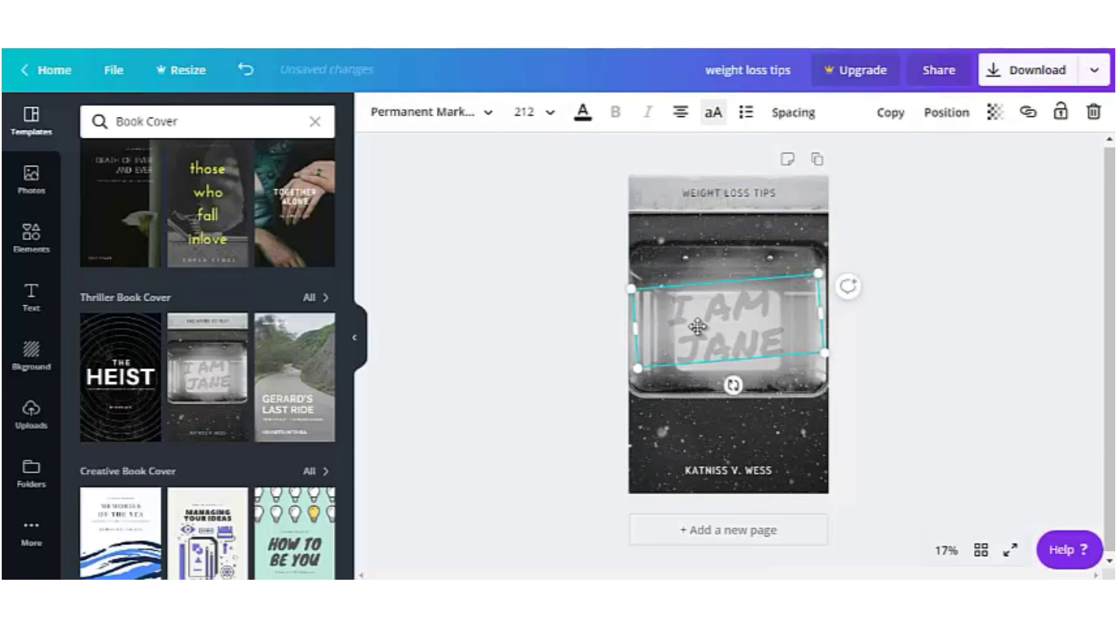
pyautogui.moveTo(677, 311); pyautogui.dragTo(787, 338)
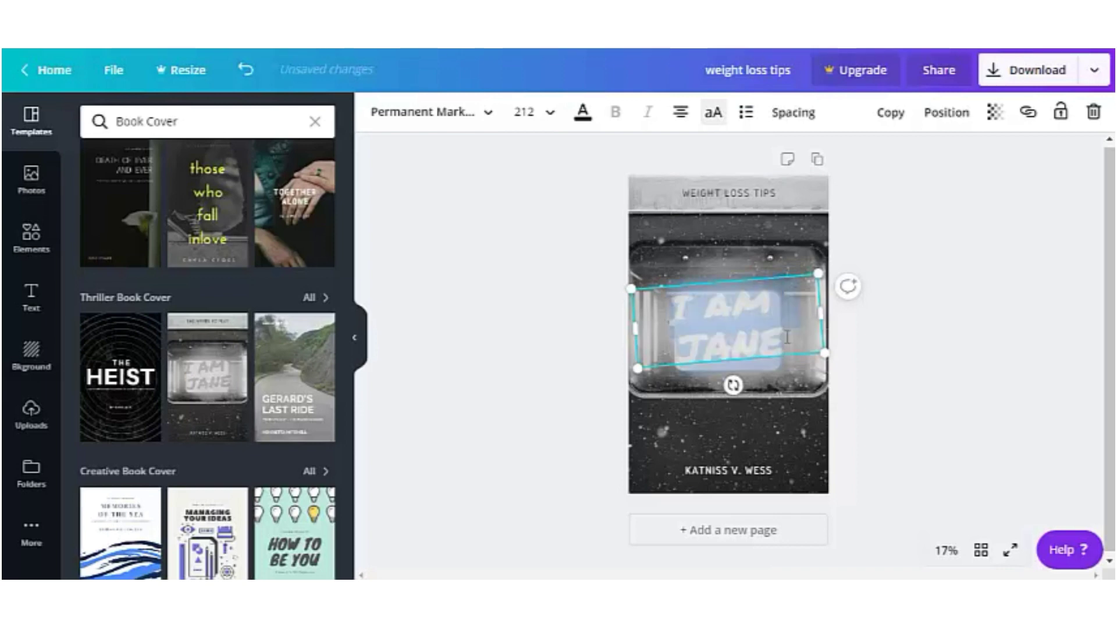
pyautogui.write('LOSE')
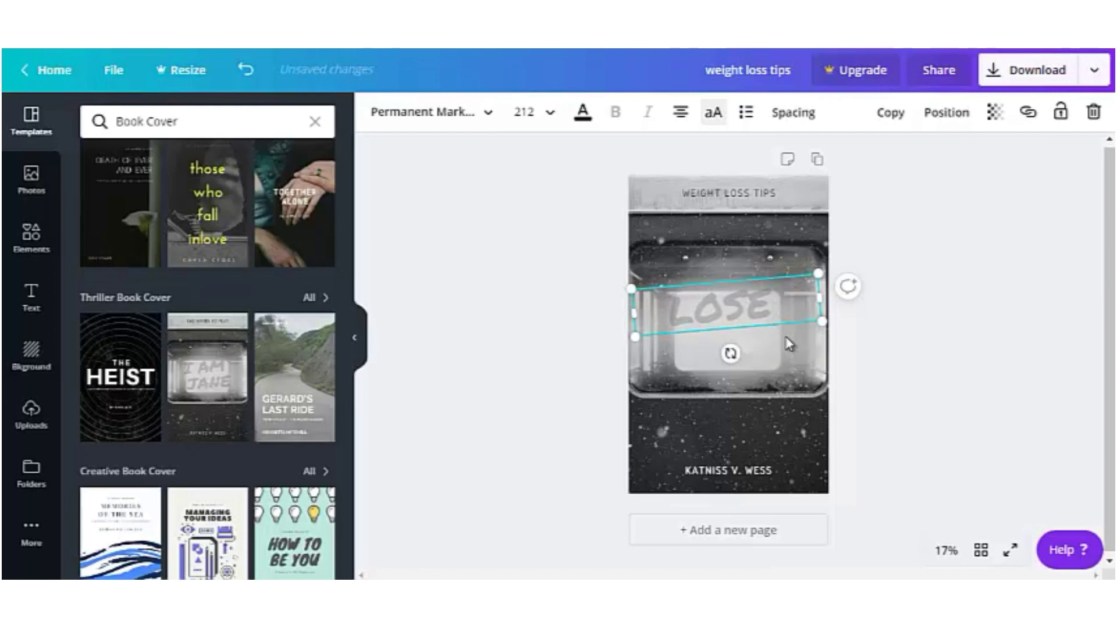
pyautogui.write(' WEIGHT')
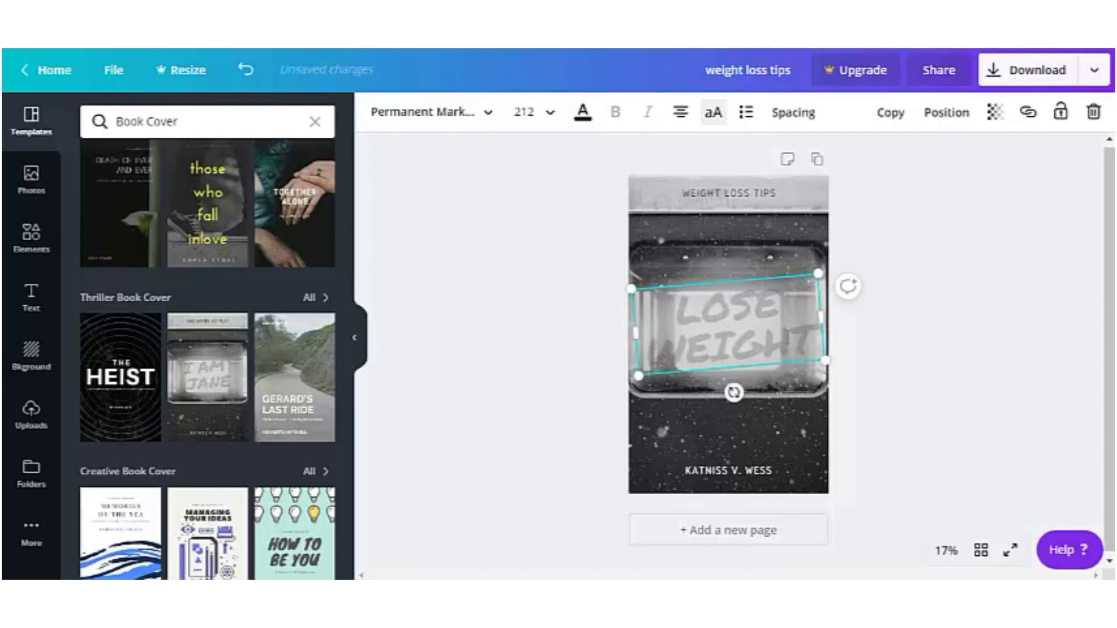
pyautogui.click(929, 389)
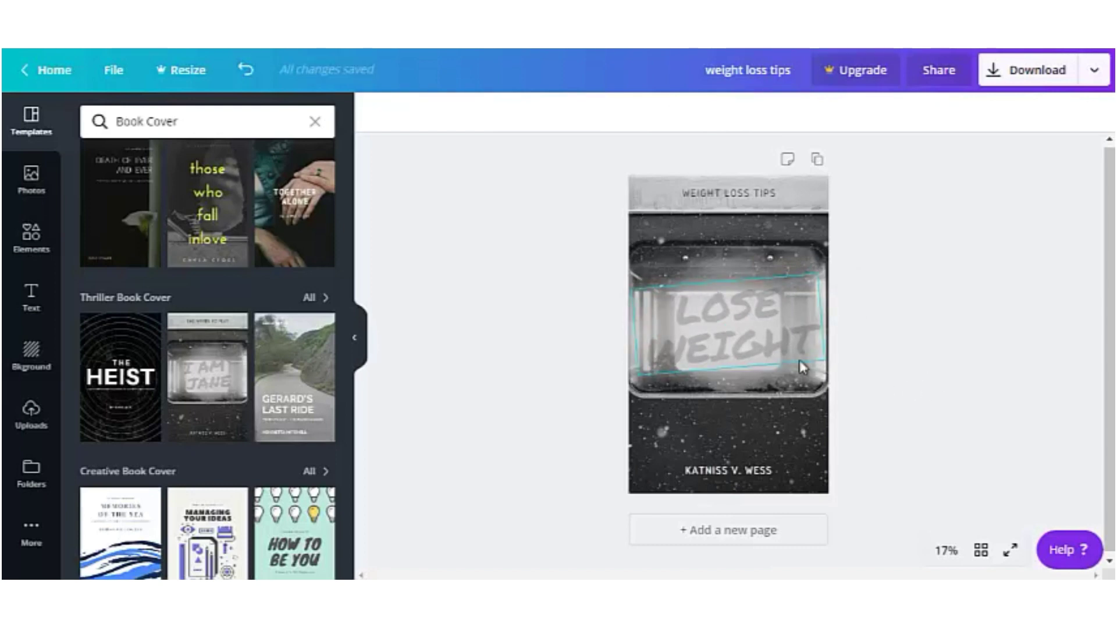
# Step: Search the photos for "food" and insert the free photo of halved eggs, grapefruit slices and avocado on a round wooden board
pyautogui.click(41, 189)
pyautogui.click(185, 170)
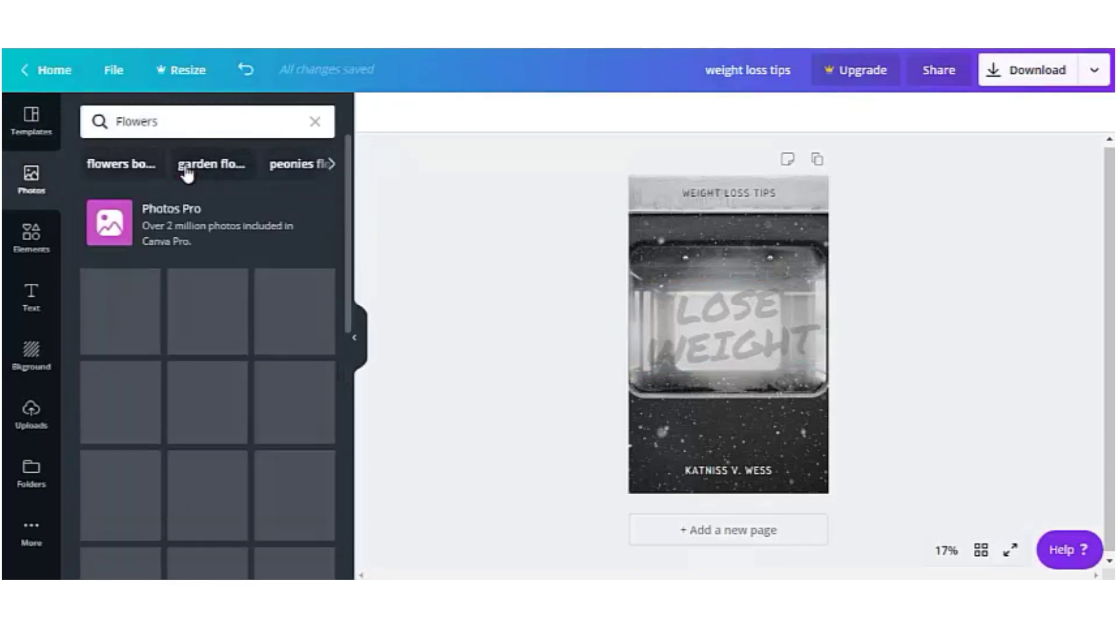
pyautogui.click(122, 164)
pyautogui.click(149, 117)
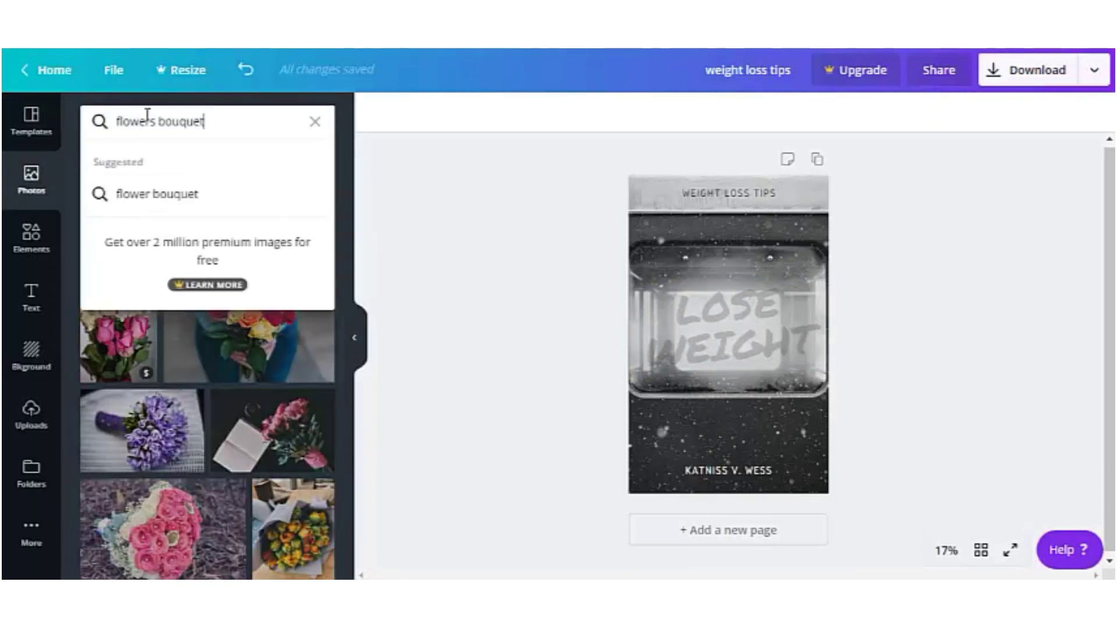
pyautogui.write('food')
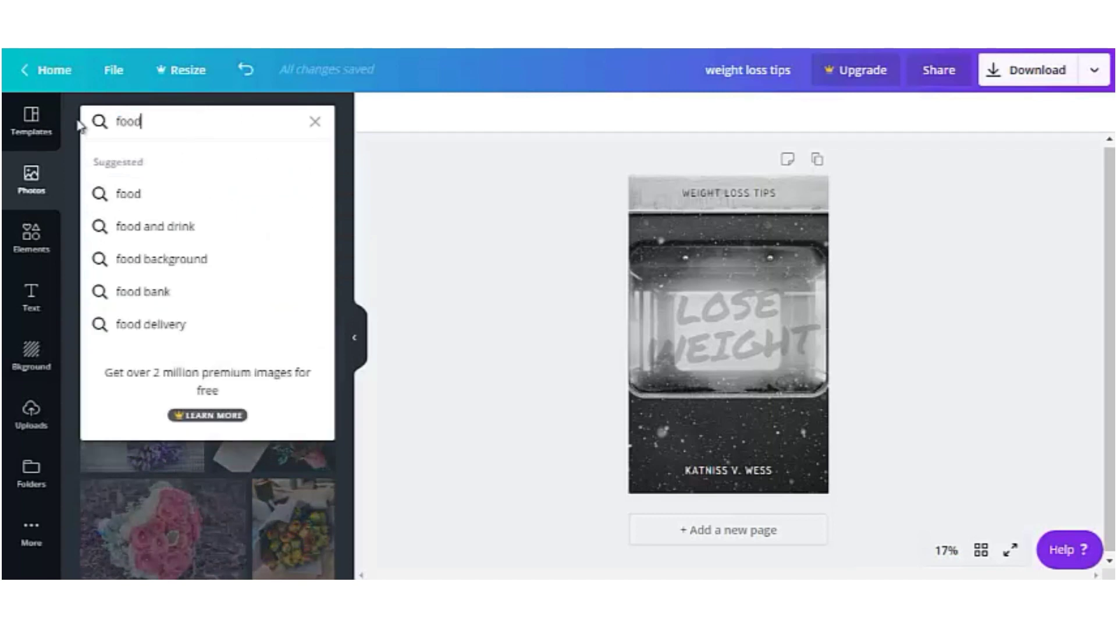
pyautogui.click(126, 198)
pyautogui.scroll(-3, 349, 234)
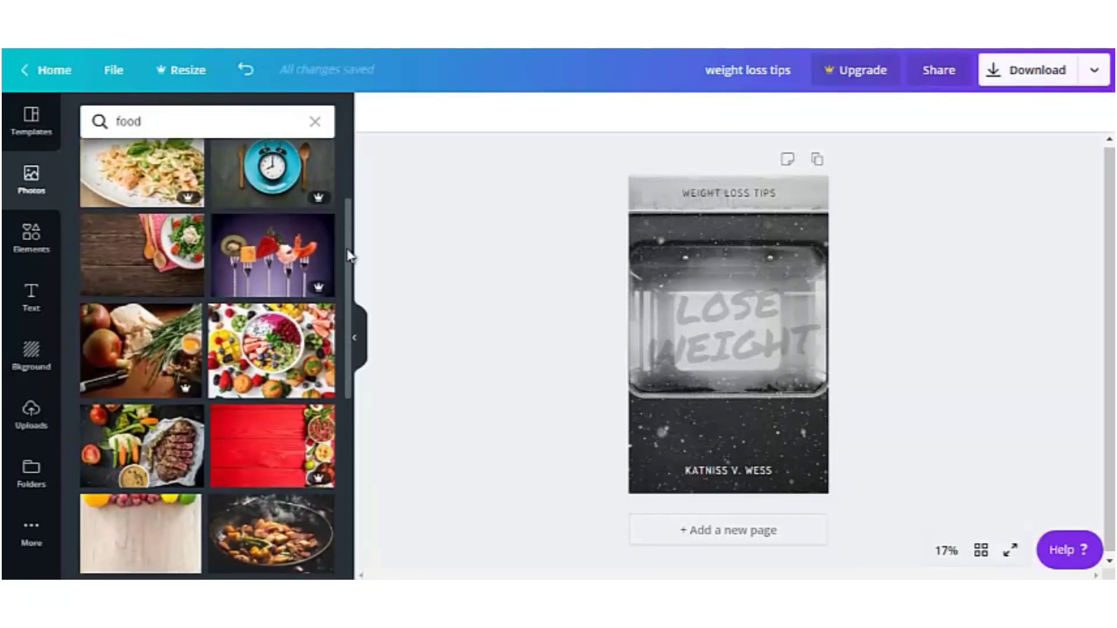
pyautogui.scroll(-5, 349, 256)
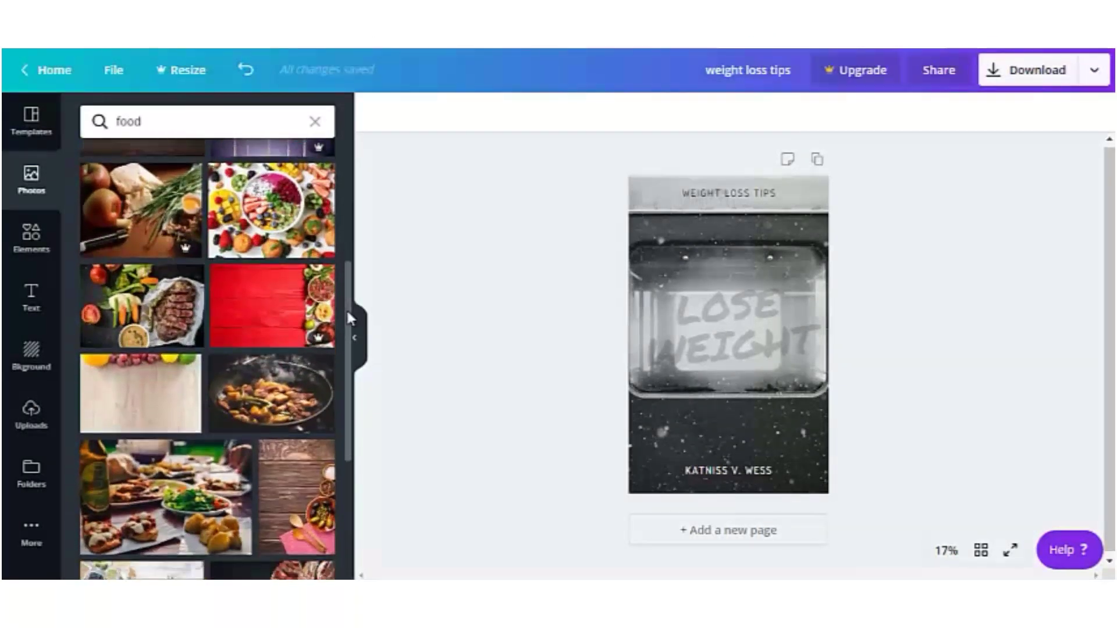
pyautogui.click(302, 269)
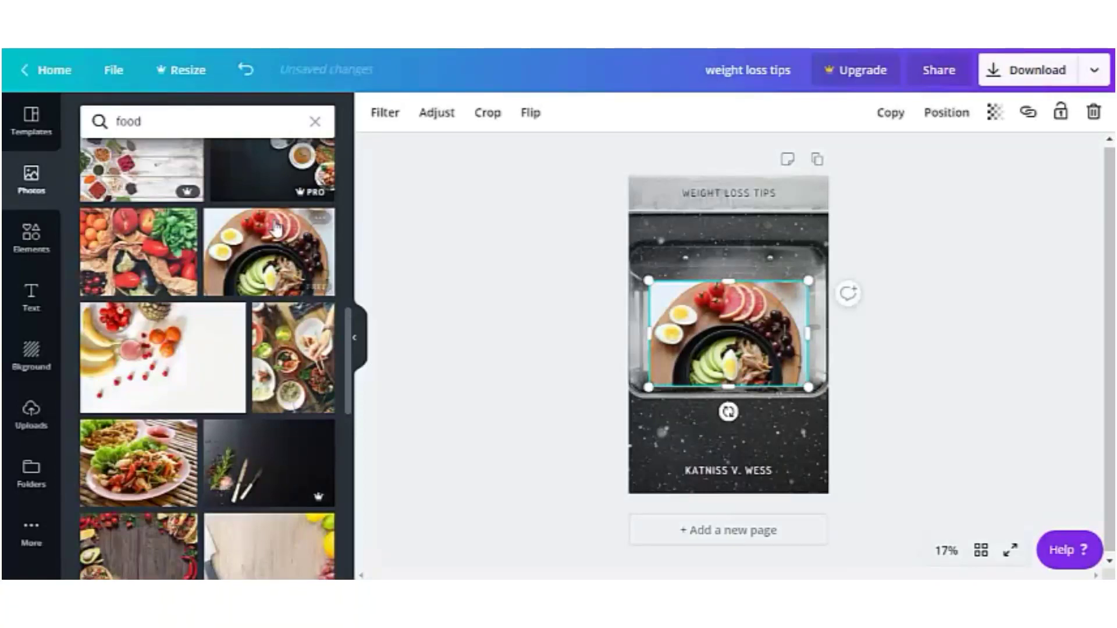
# Step: Place the food photo between the cover's title and author name, crop its lower edge, and extend it towards the cover's left edge
pyautogui.moveTo(704, 323); pyautogui.dragTo(703, 415)
pyautogui.moveTo(731, 460); pyautogui.dragTo(731, 448)
pyautogui.moveTo(739, 395); pyautogui.dragTo(739, 406)
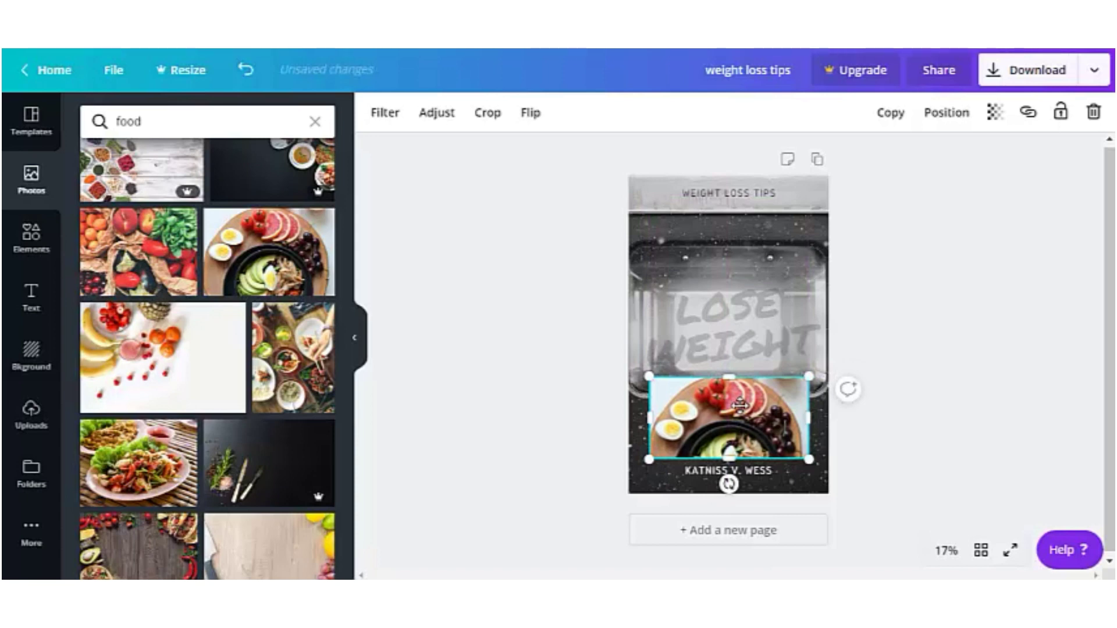
pyautogui.moveTo(650, 417); pyautogui.dragTo(637, 417)
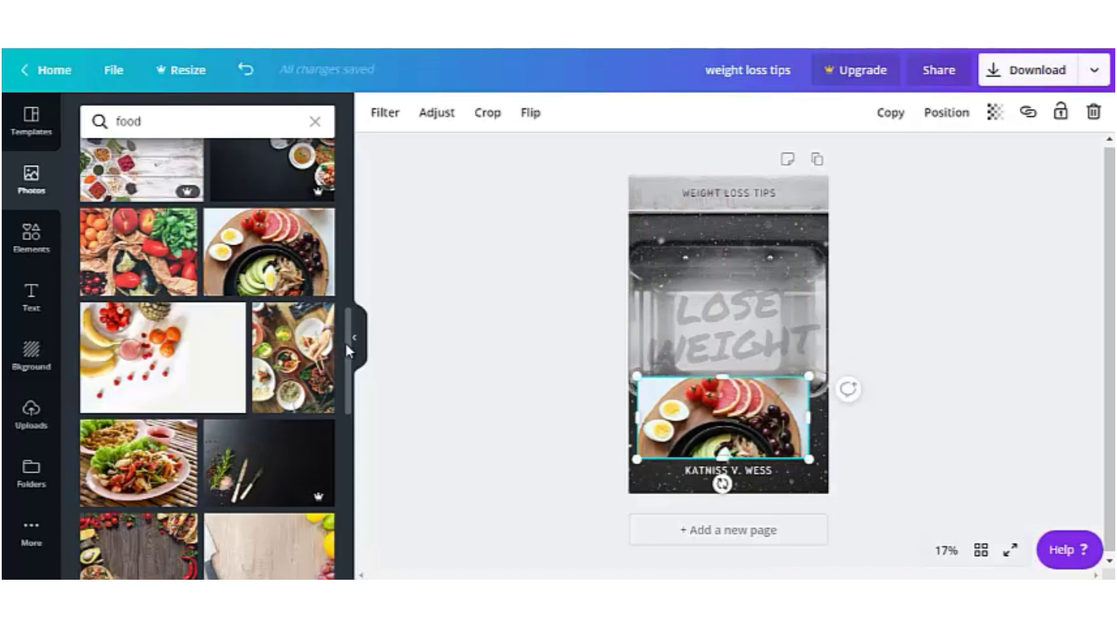
# Step: Insert the mixed berries photo above the cover's central title, crop it to a low strip, and widen it to nearly the cover's full width
pyautogui.moveTo(345, 341); pyautogui.dragTo(339, 421)
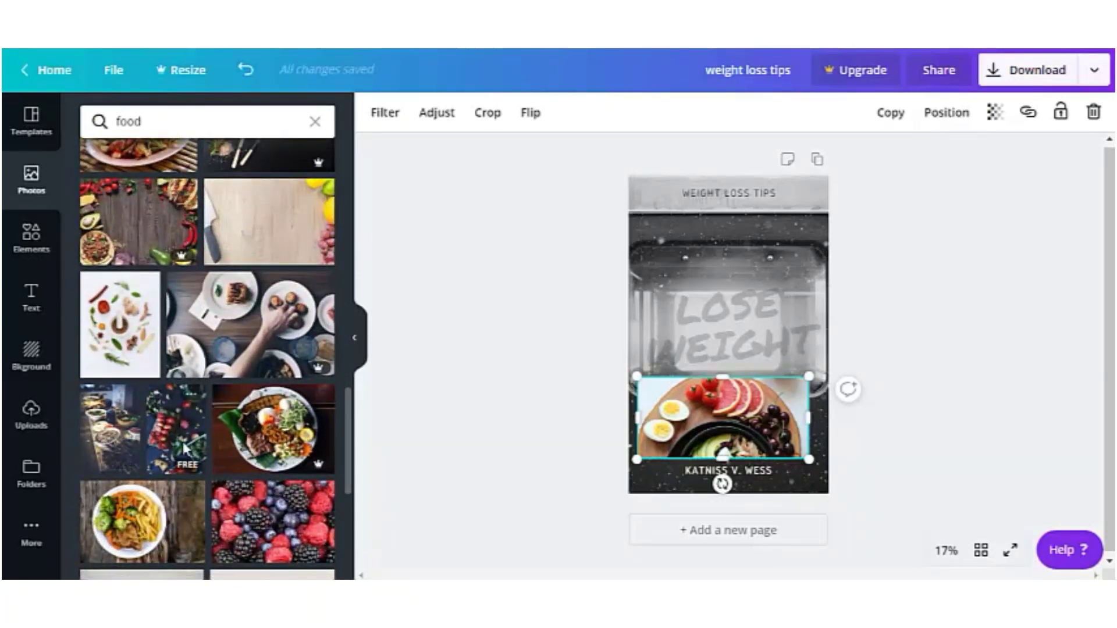
pyautogui.moveTo(295, 536); pyautogui.dragTo(753, 238)
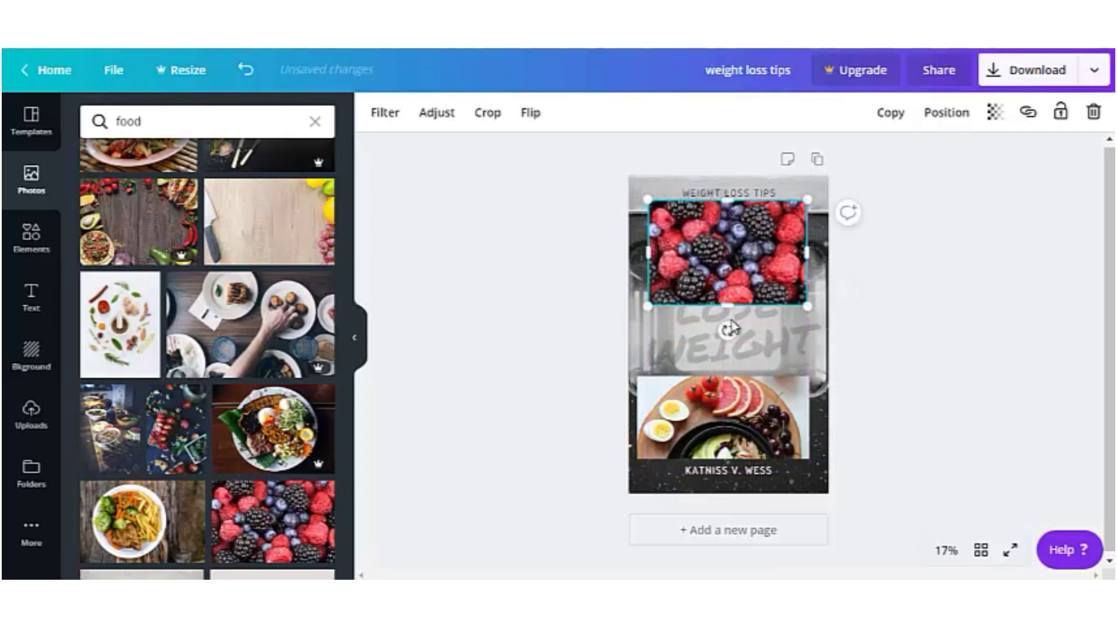
pyautogui.moveTo(728, 307); pyautogui.dragTo(727, 254)
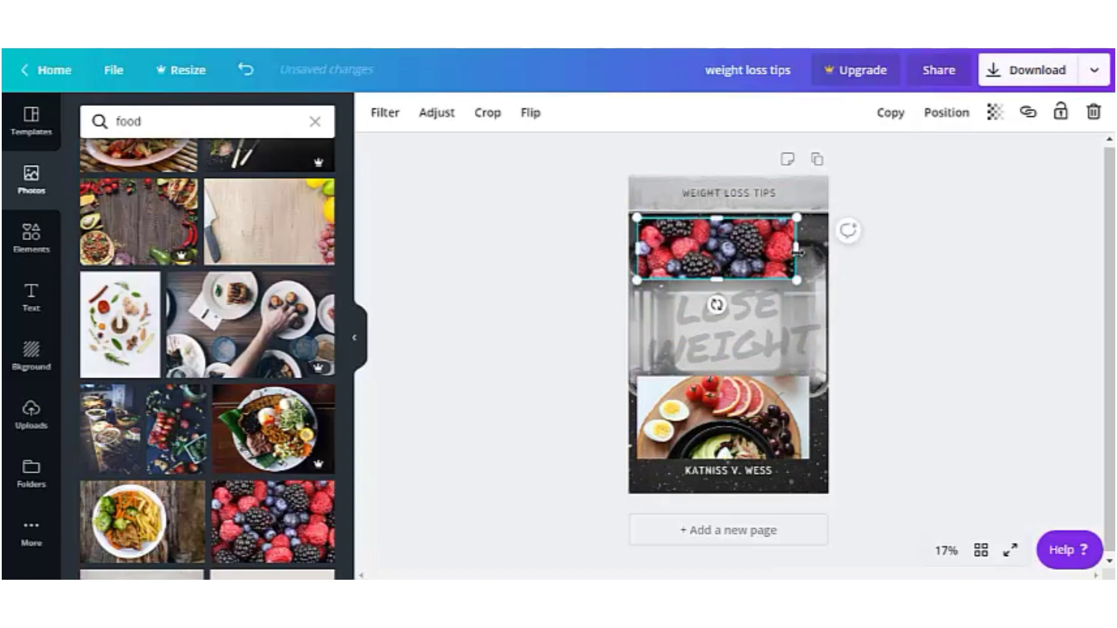
pyautogui.moveTo(797, 252); pyautogui.dragTo(825, 251)
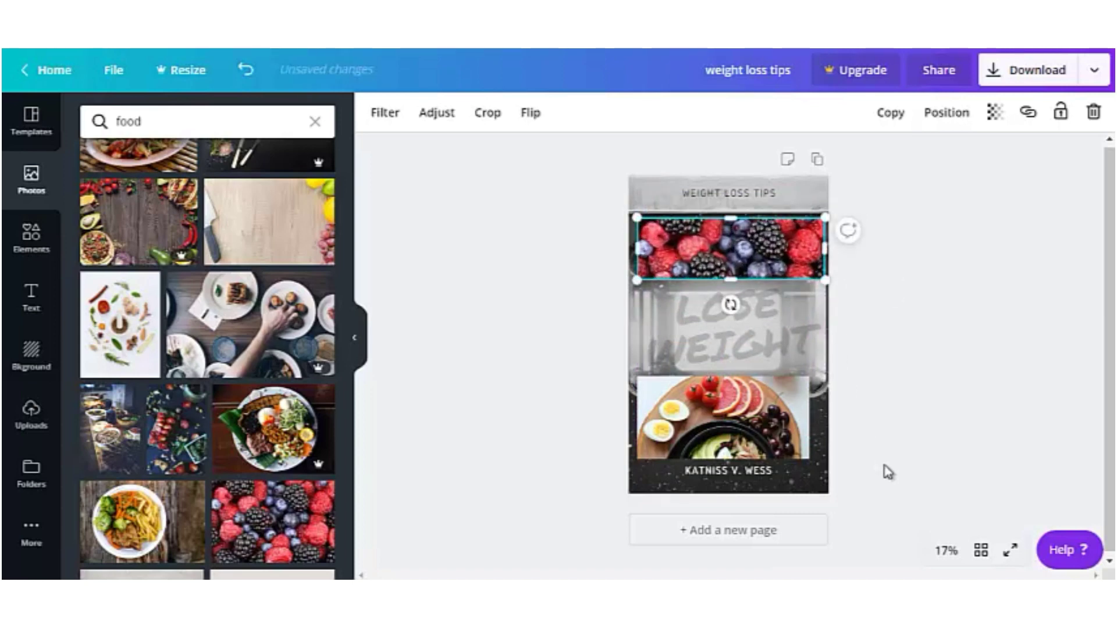
# Step: Replace the author name below the egg and grapefruit photo with the new author's full name
pyautogui.click(708, 476)
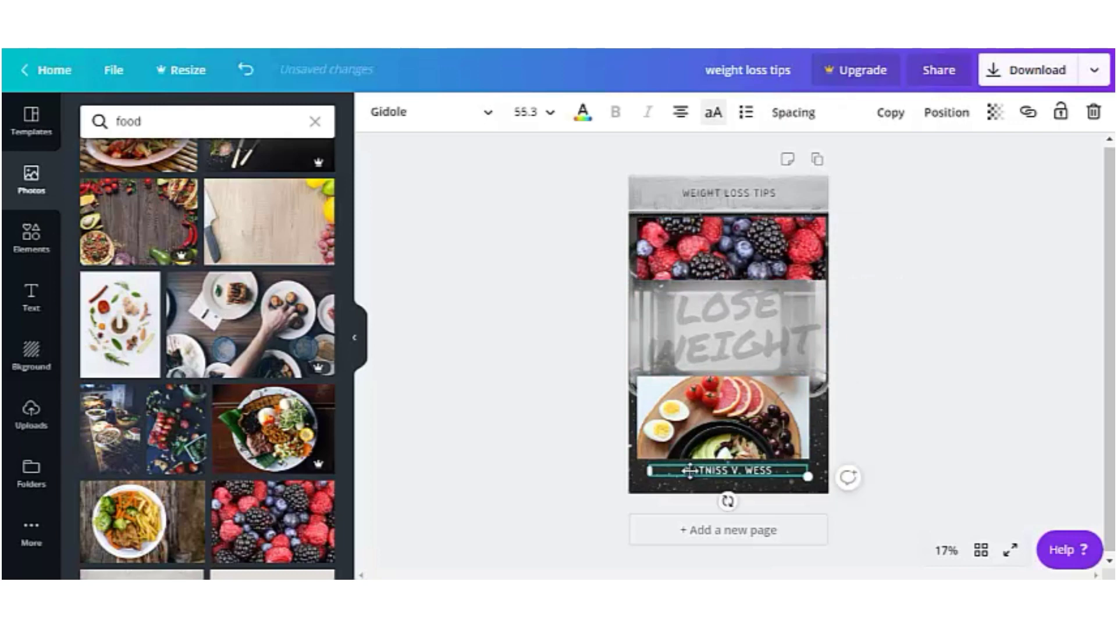
pyautogui.moveTo(692, 470); pyautogui.dragTo(785, 471)
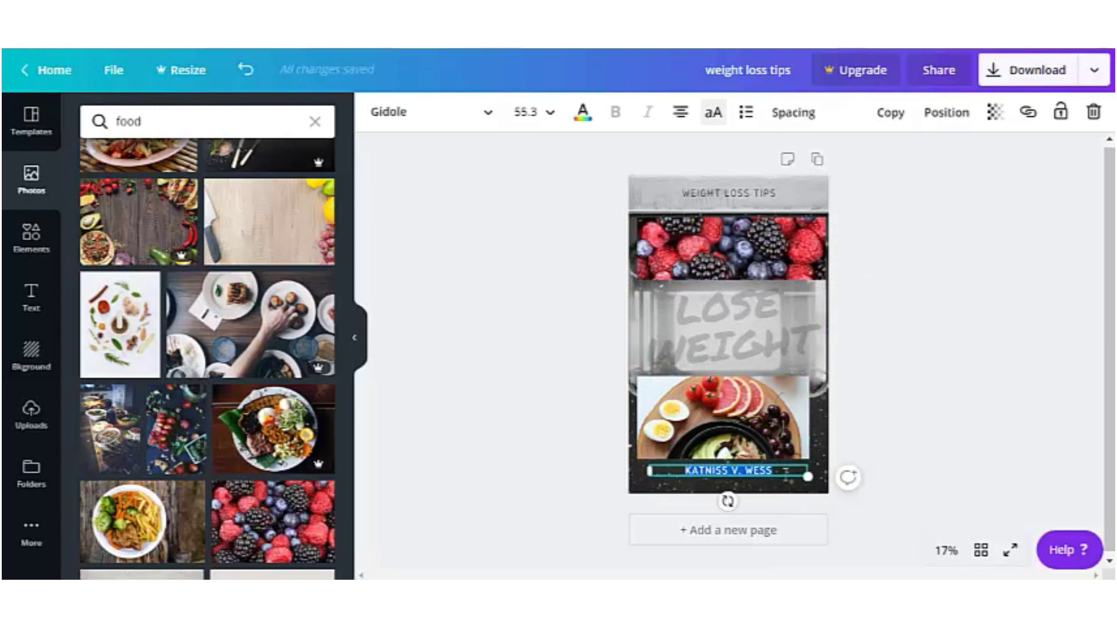
pyautogui.write('JOHN')
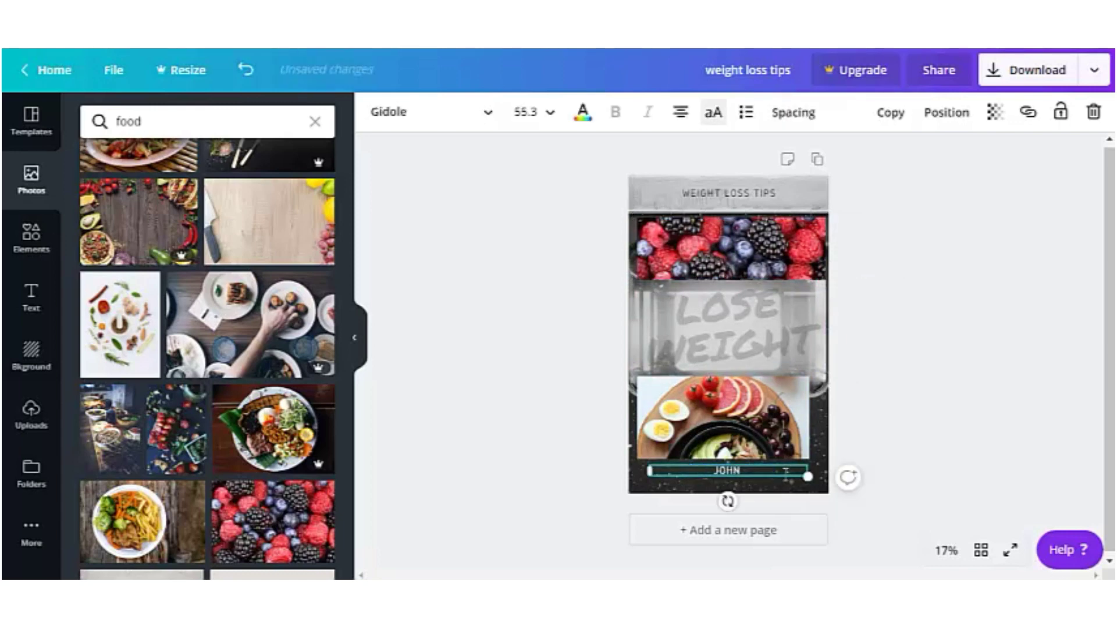
pyautogui.write(' WEIGHT DOE')
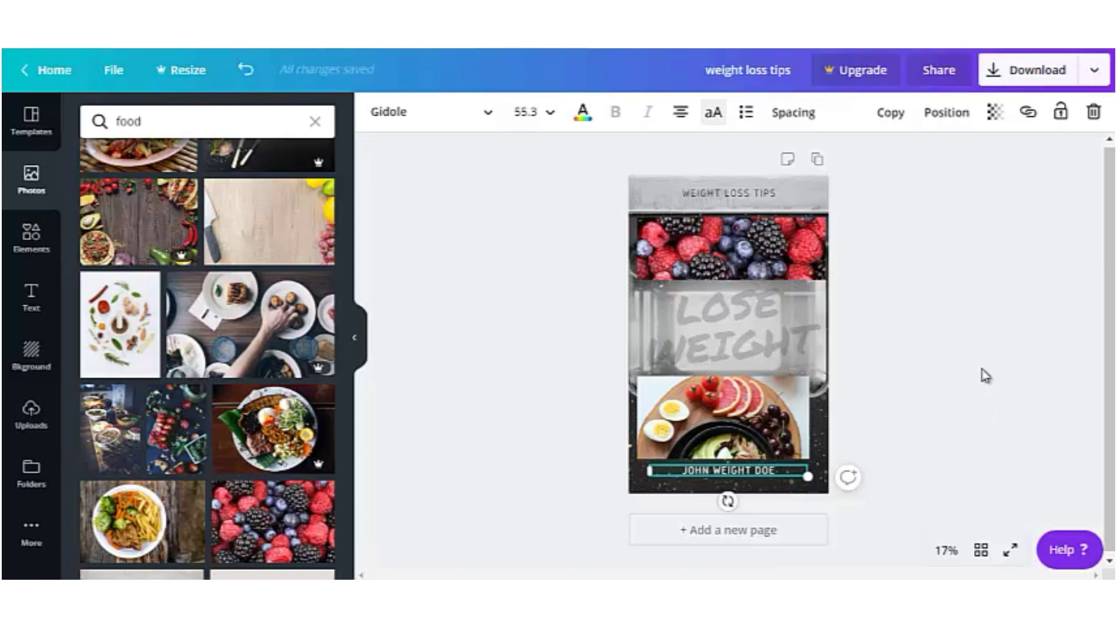
pyautogui.click(985, 376)
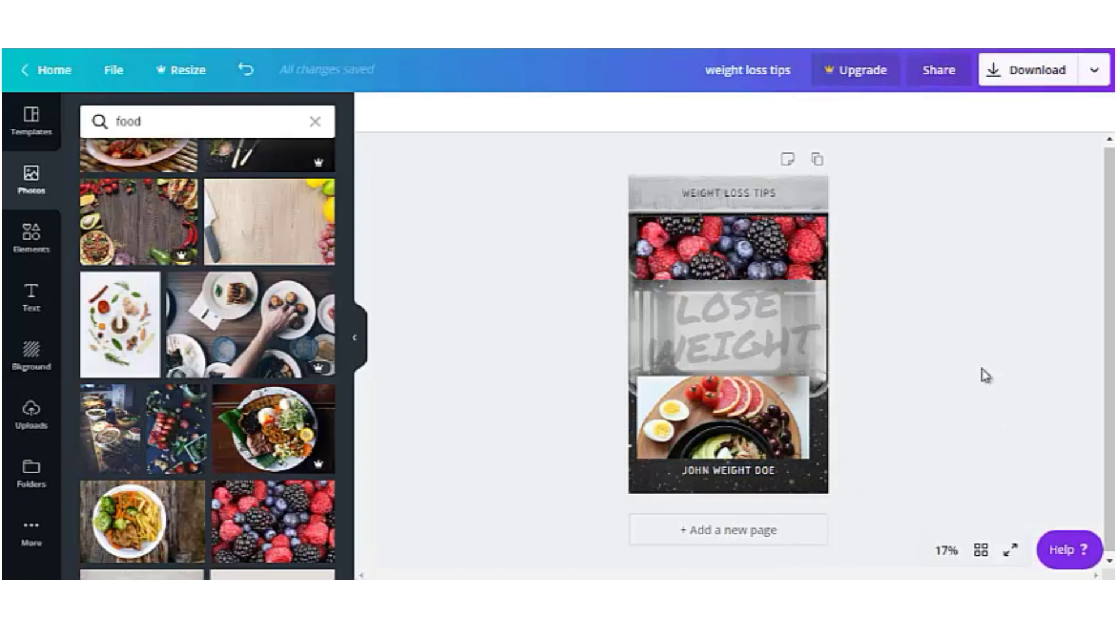
# Step: Add an exclamation mark to the end of the cover's slanted title so it reads "LOSE WEIGHT!"
pyautogui.click(746, 346)
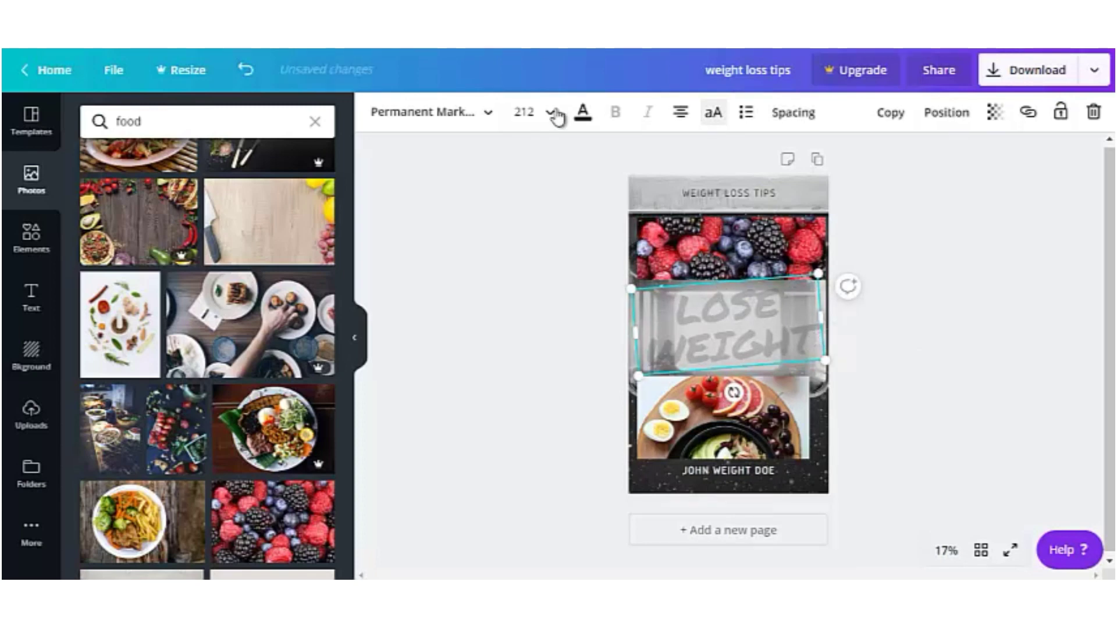
pyautogui.write('!')
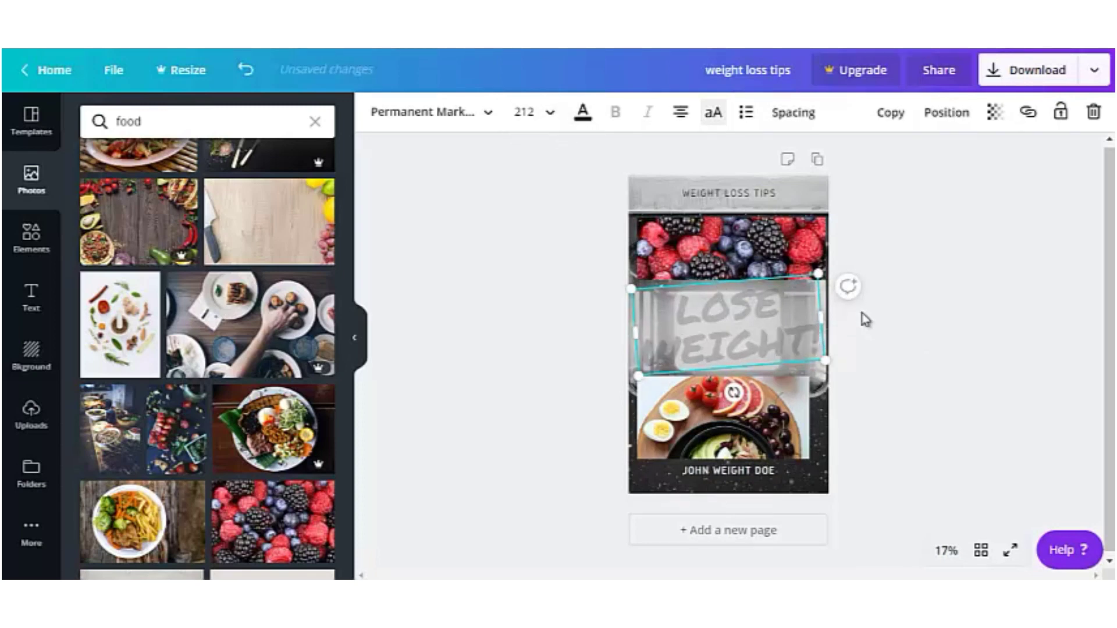
pyautogui.click(866, 319)
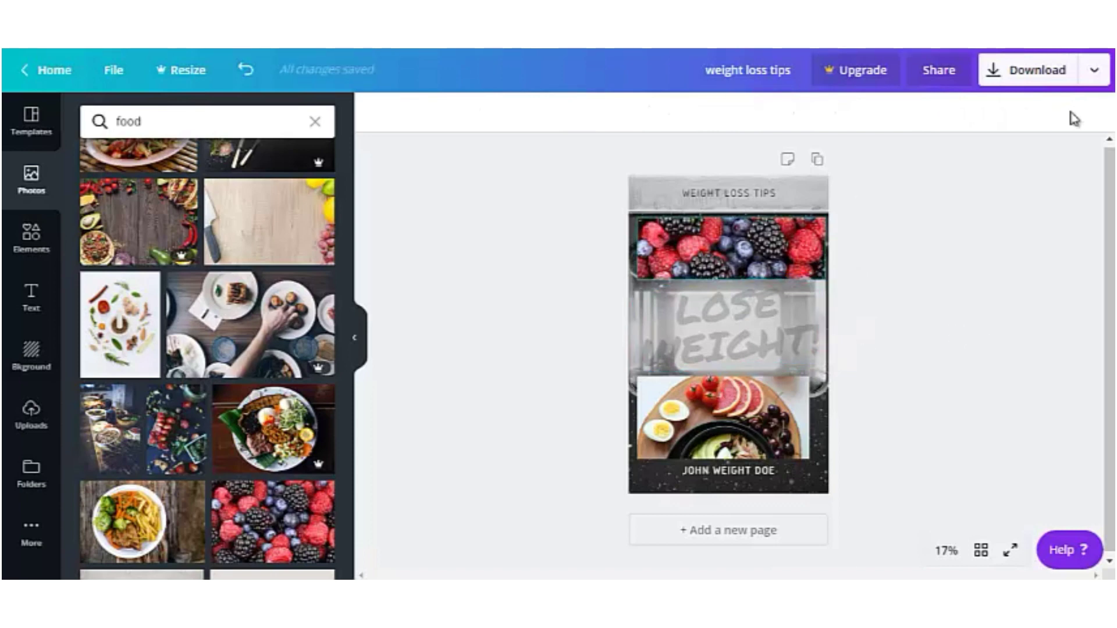
# Step: Open the download options for the finished cover and set the file type to PNG
pyautogui.click(1050, 78)
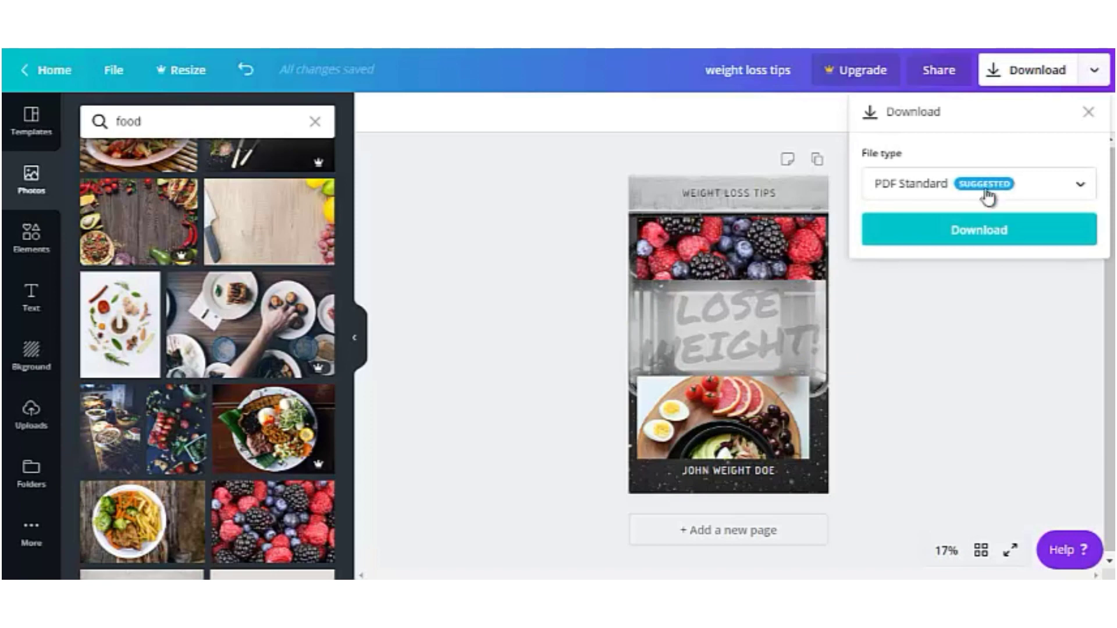
pyautogui.click(1065, 193)
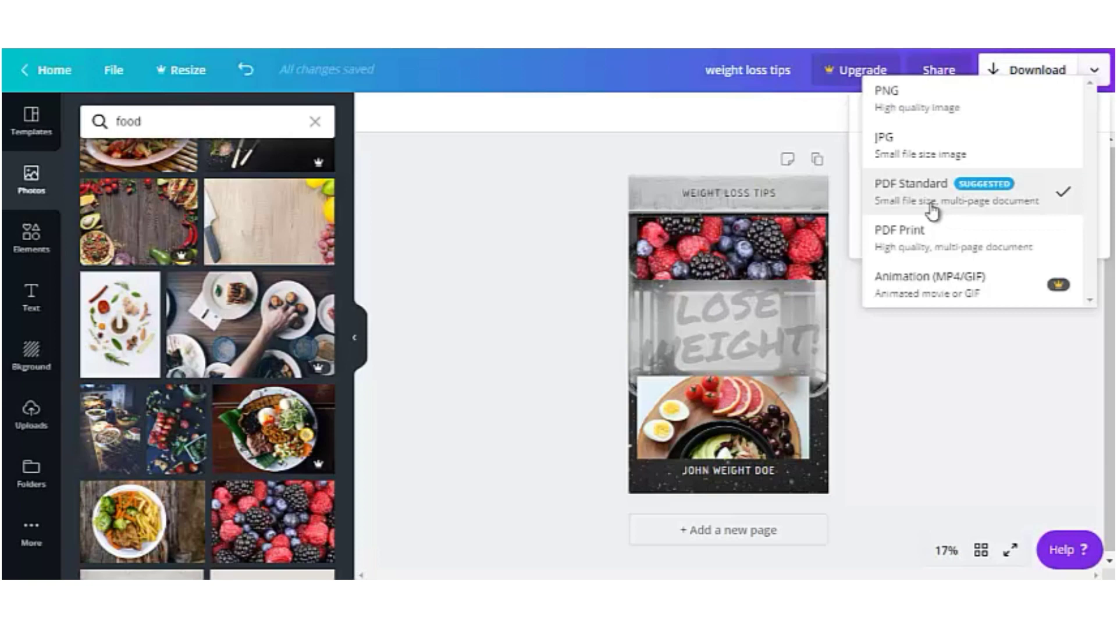
pyautogui.click(911, 115)
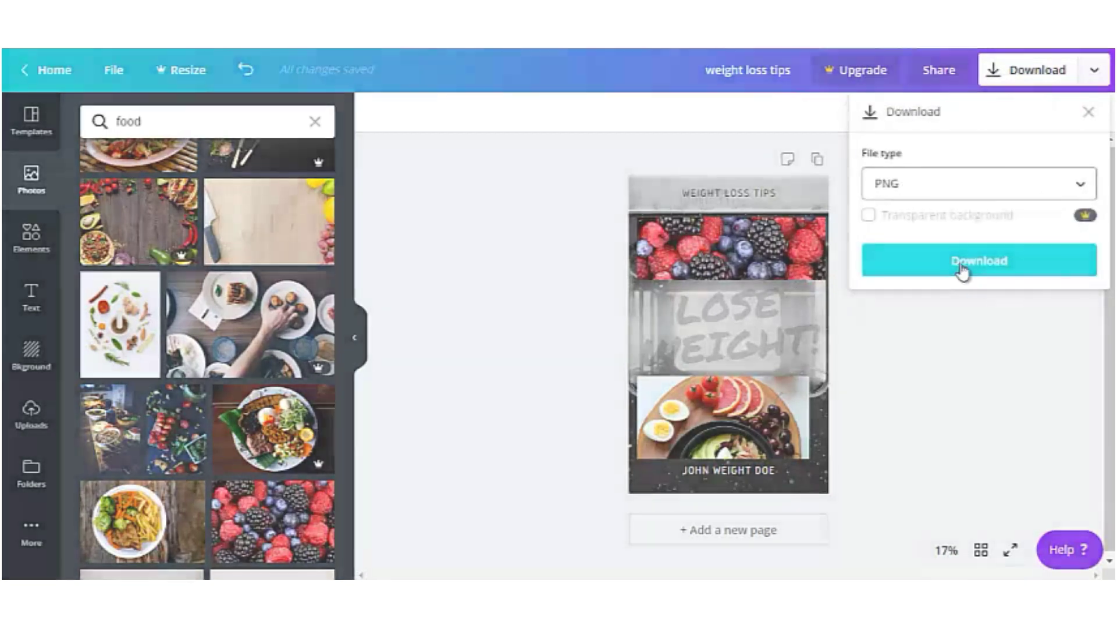